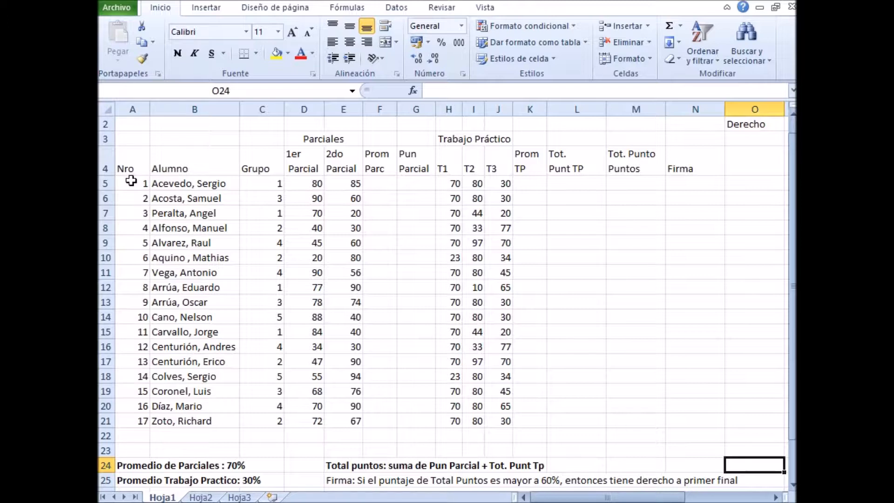
Convert the student list in A4:N21 into a table that has headers
left_click_drag(122, 168, 669, 418)
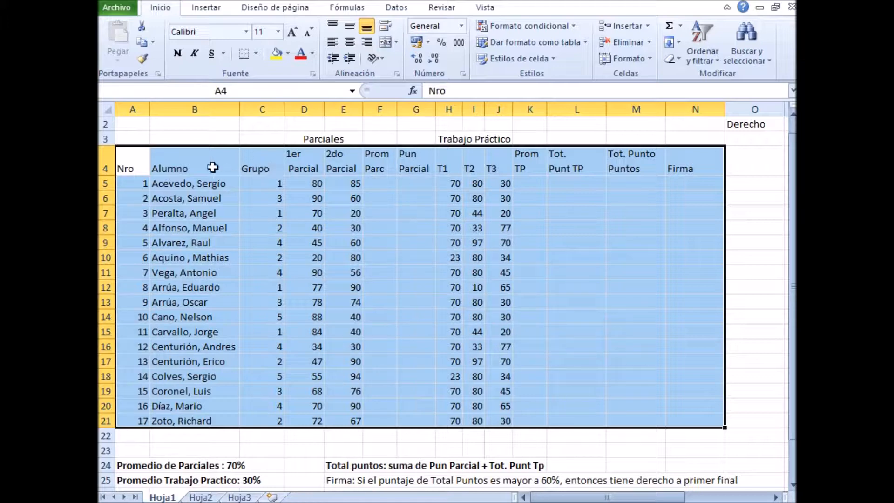
left_click(251, 167)
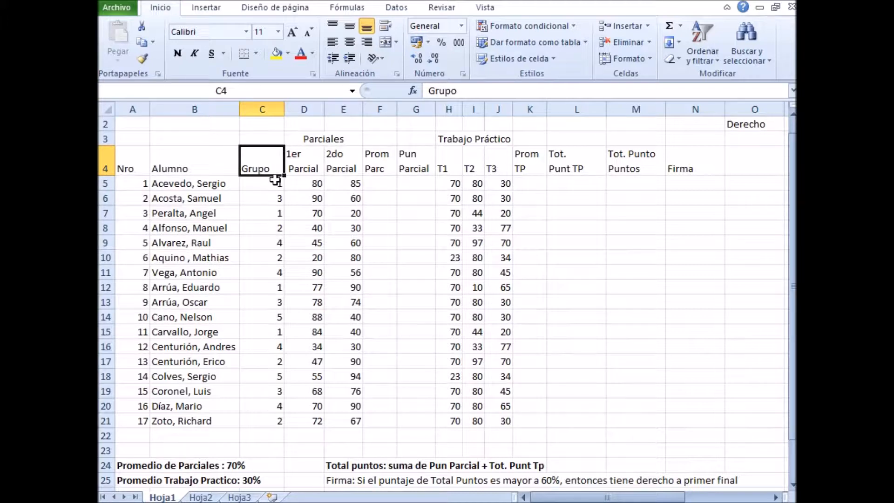
left_click_drag(137, 154, 674, 415)
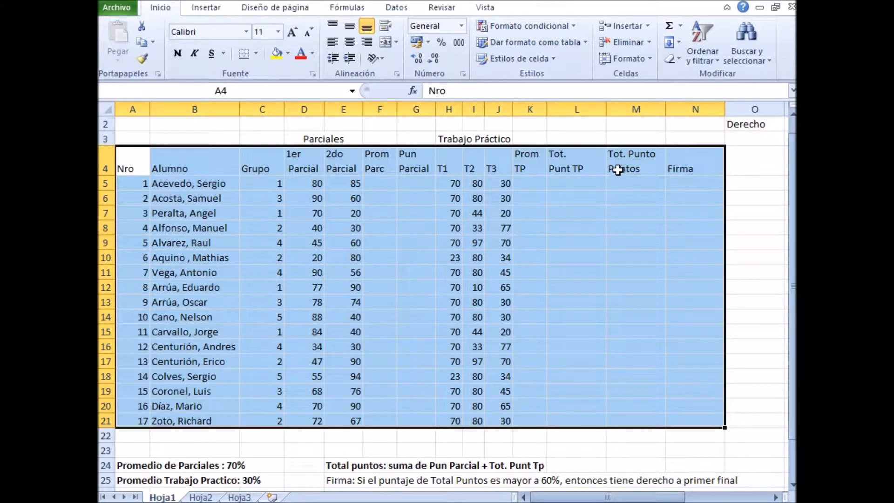
left_click(206, 8)
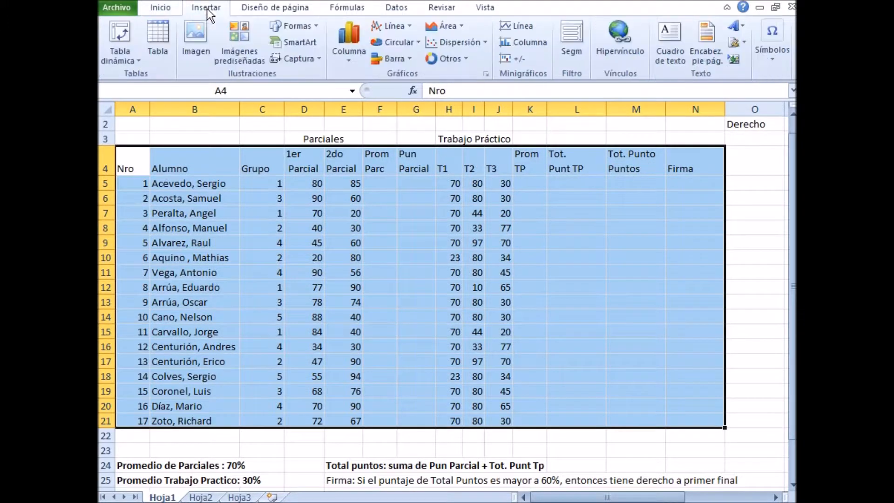
left_click(165, 32)
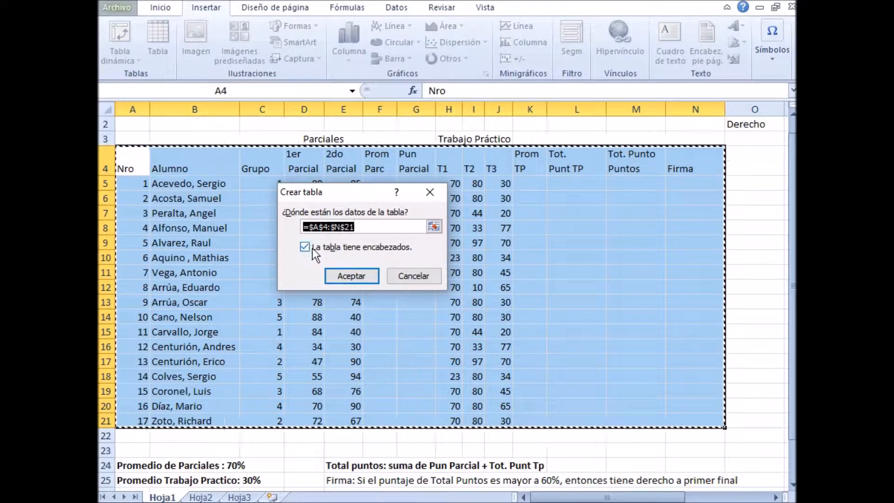
left_click(364, 276)
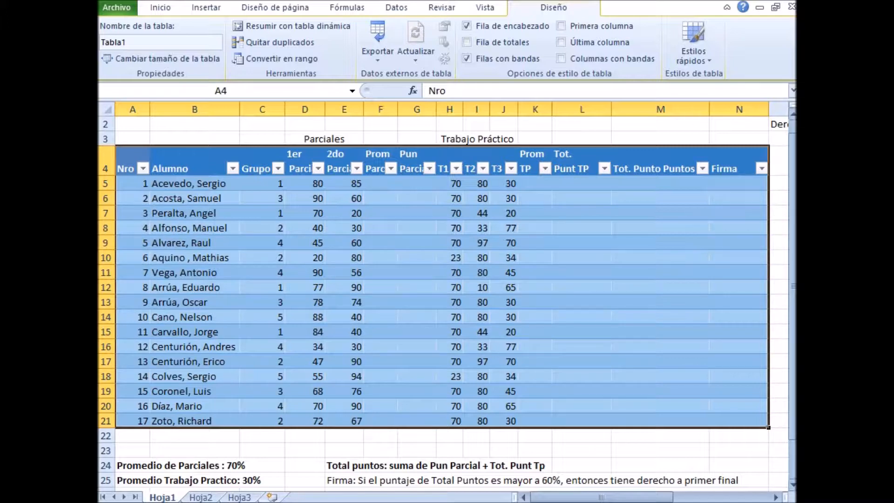
Sort the table by the Grupo column from smallest to largest
scroll(762, 170, "up", 1)
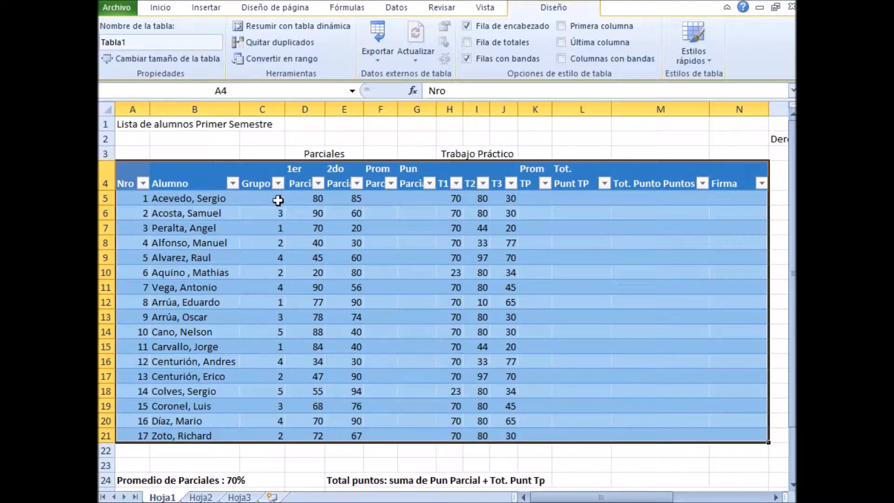
left_click(267, 227)
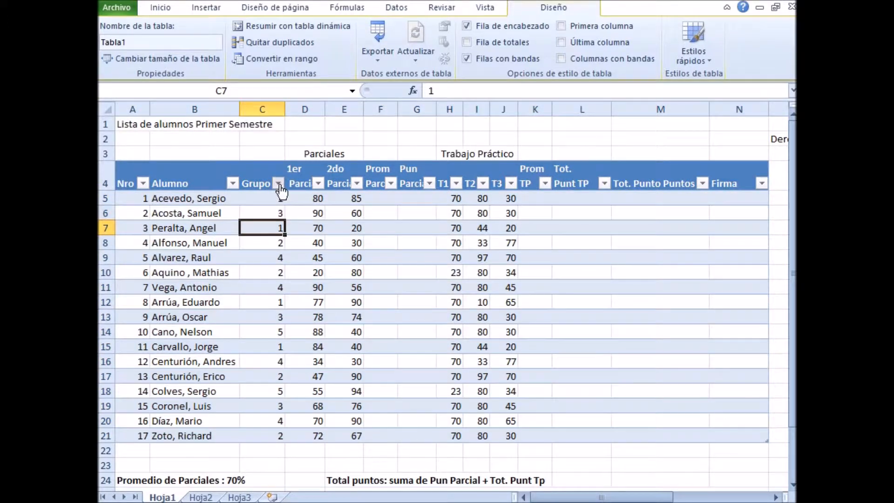
left_click(278, 184)
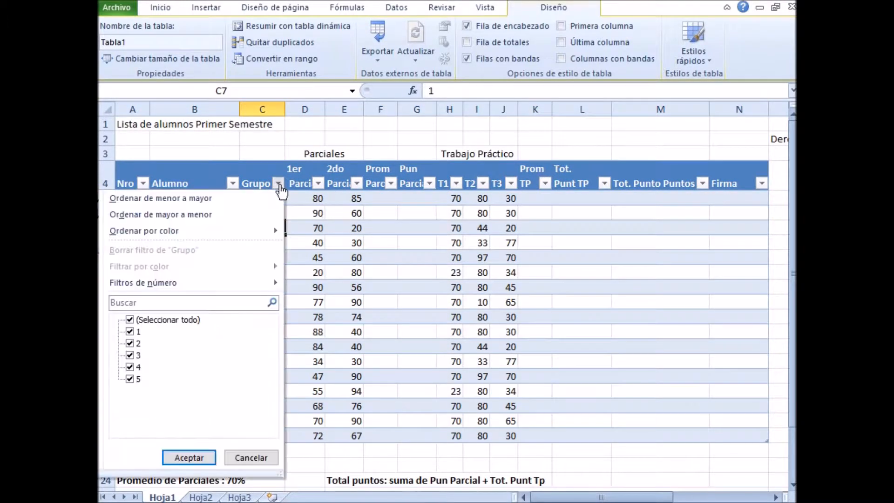
left_click(133, 345)
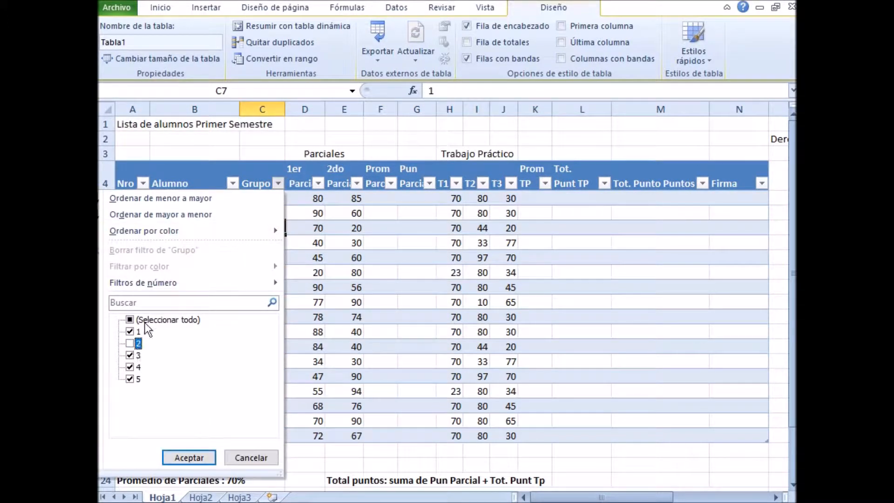
left_click(207, 197)
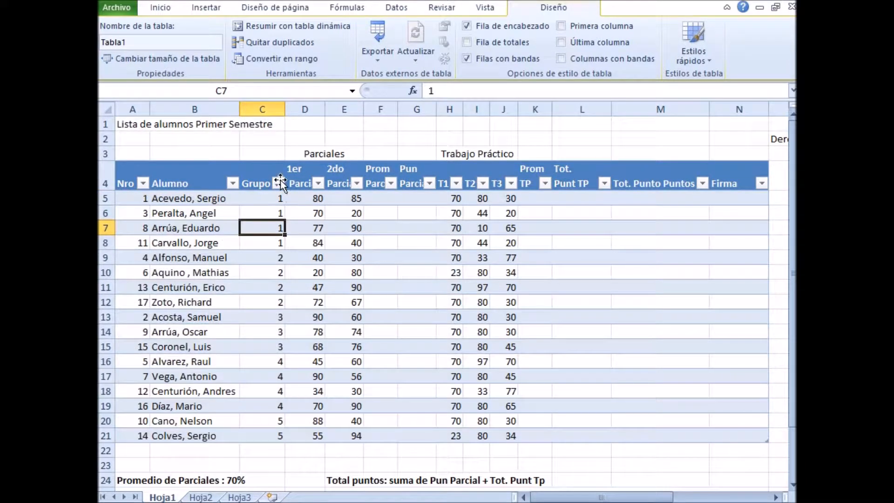
Filter the Grupo column to hide groups 2 and 4
left_click(279, 184)
left_click(133, 346)
left_click(131, 367)
left_click(131, 367)
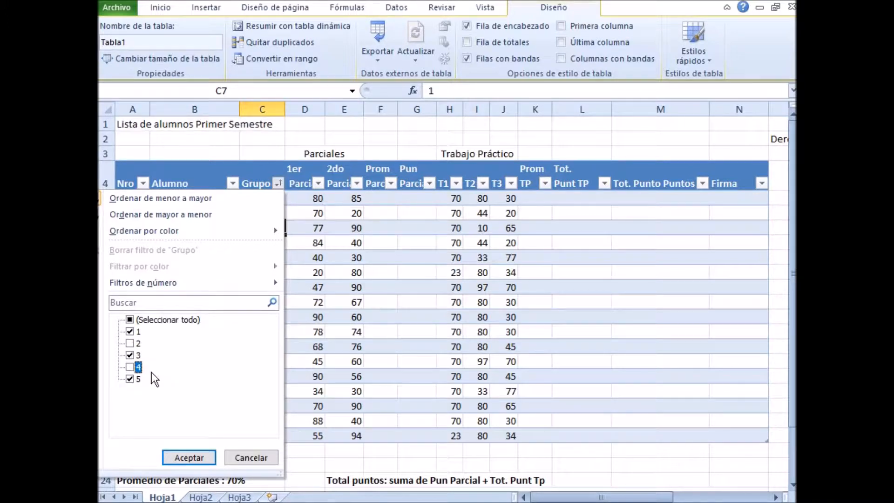
left_click(189, 457)
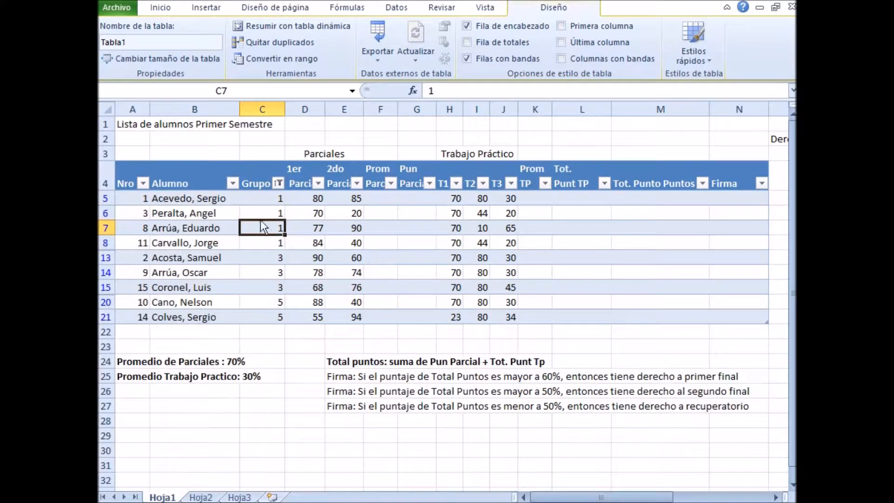
Select all groups again in the Grupo filter to restore every student row
left_click(278, 184)
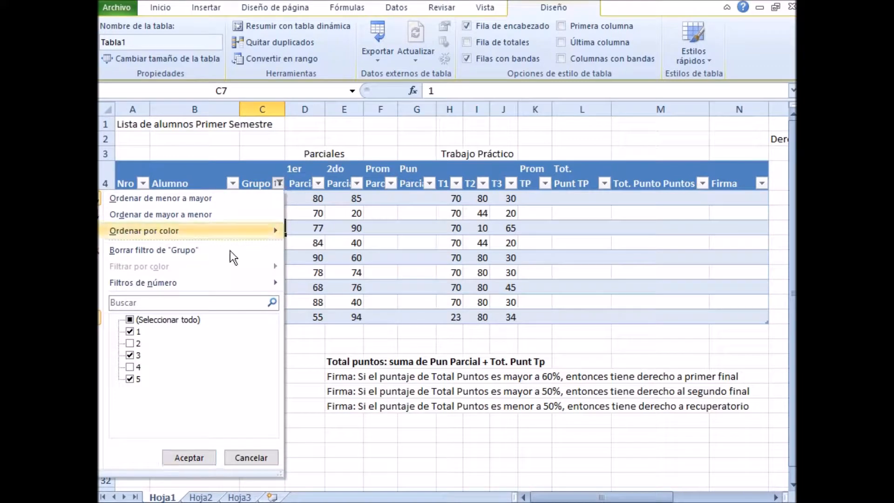
left_click(163, 320)
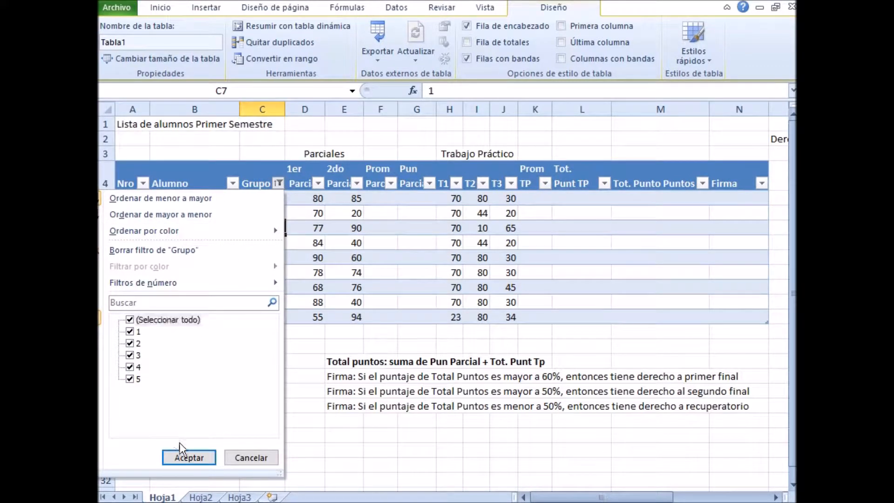
left_click(186, 457)
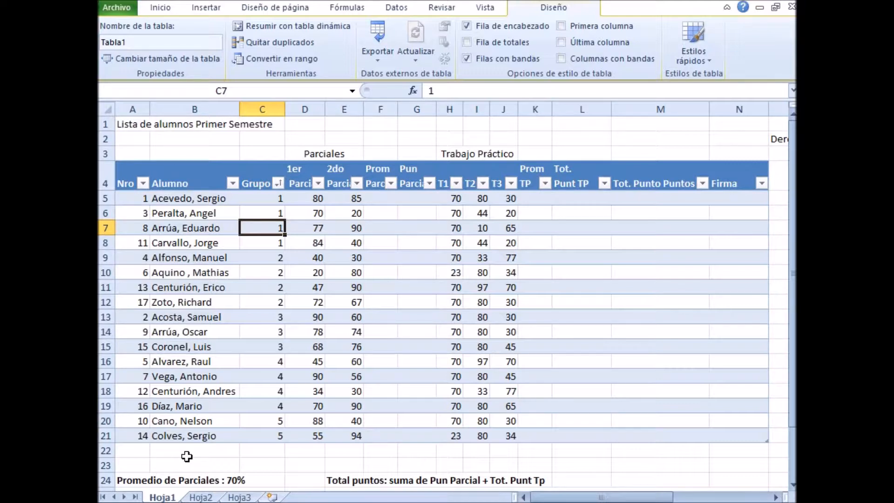
Add a total row to the table and view the summary functions offered for the Firma total
left_click_drag(793, 274, 793, 312)
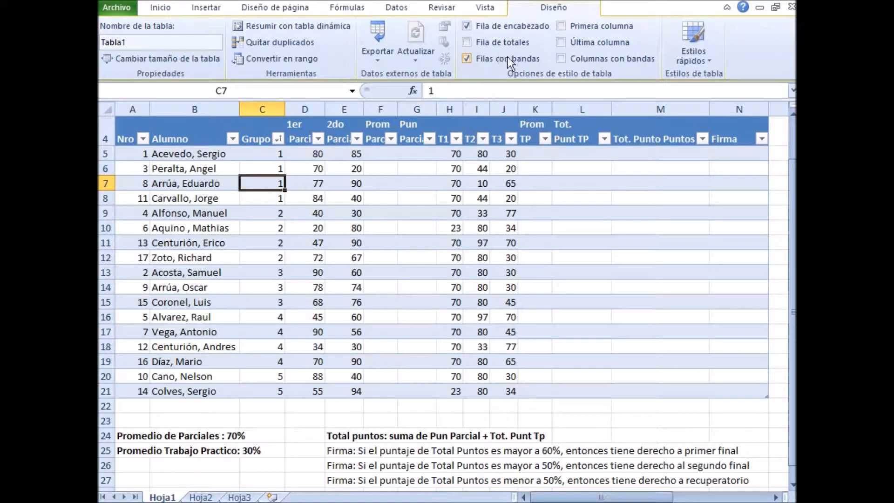
left_click(465, 41)
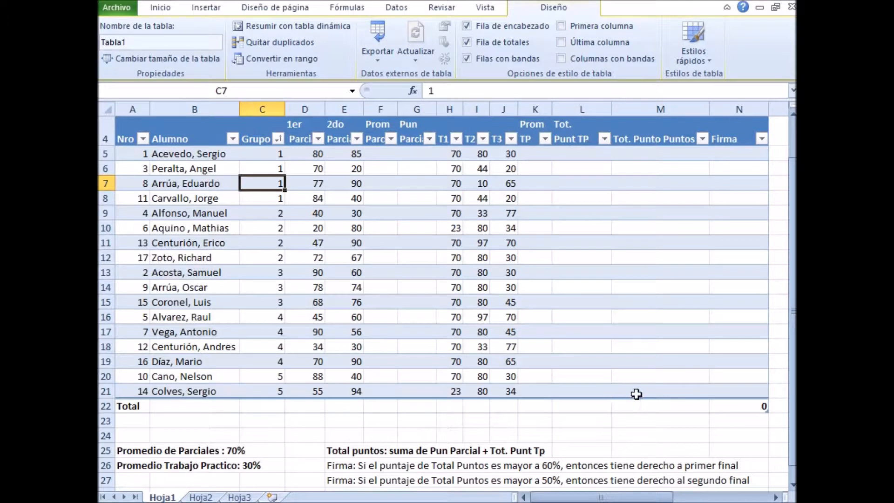
left_click(760, 408)
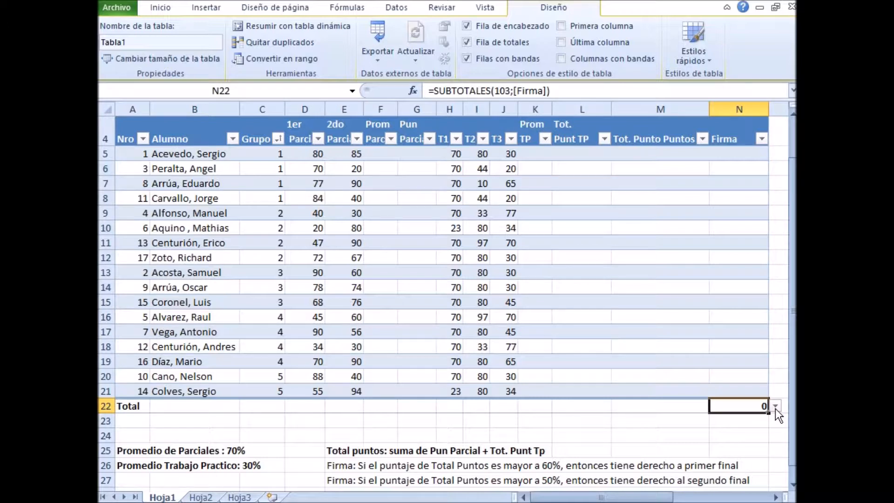
left_click(776, 406)
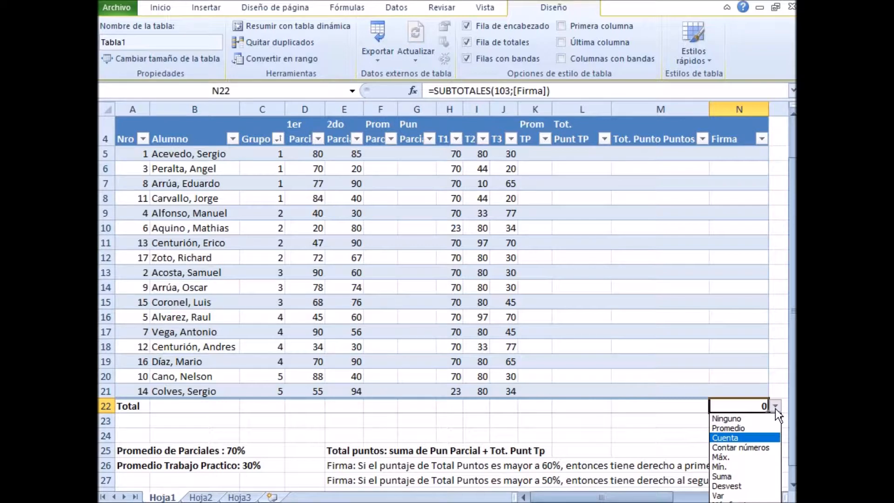
left_click(775, 407)
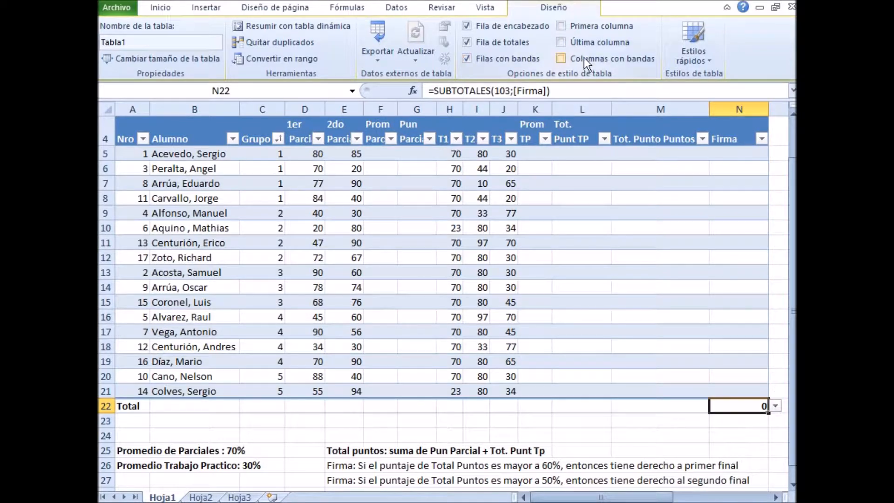
Emphasize the table's first and last columns, leaving banded columns turned off after trying them
left_click(585, 27)
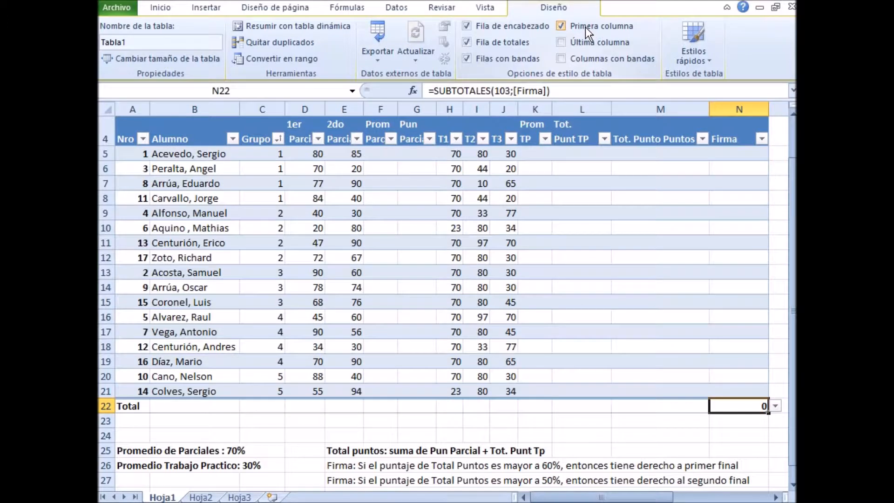
left_click(566, 59)
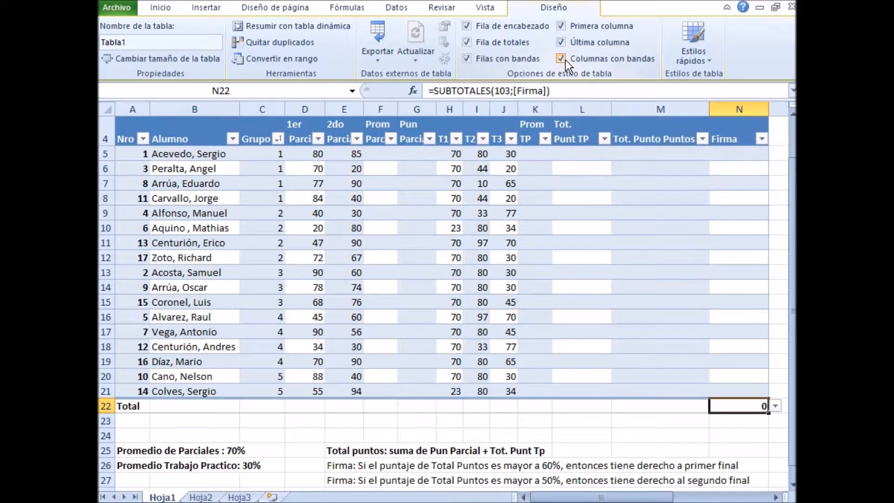
left_click(566, 60)
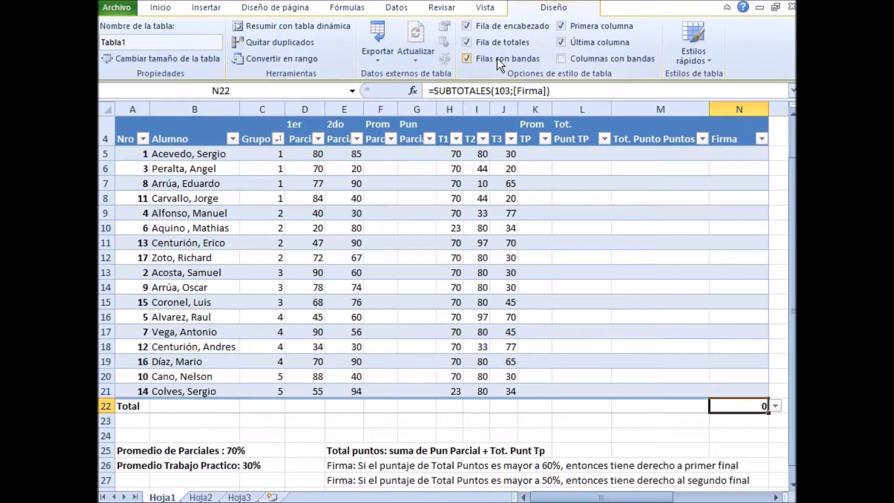
Examine the weighting notes below the table together with the Prom Parc and T1 to T3 columns they concern
left_click(480, 10)
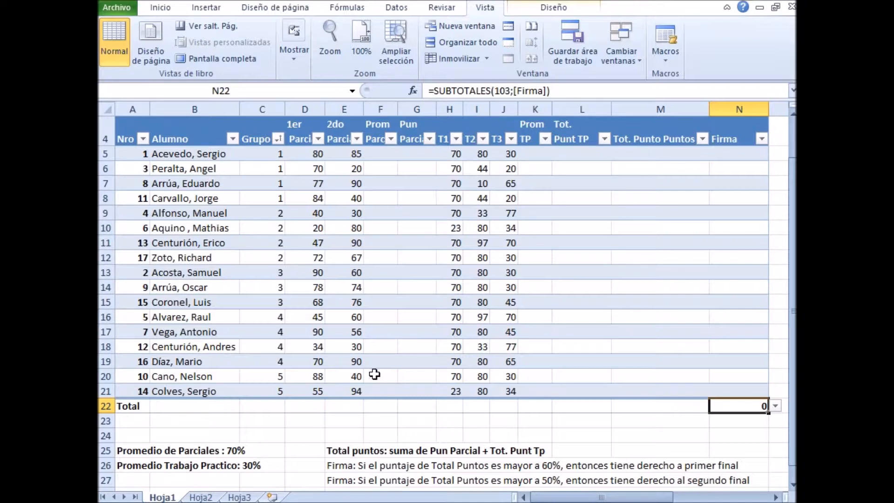
left_click(241, 450)
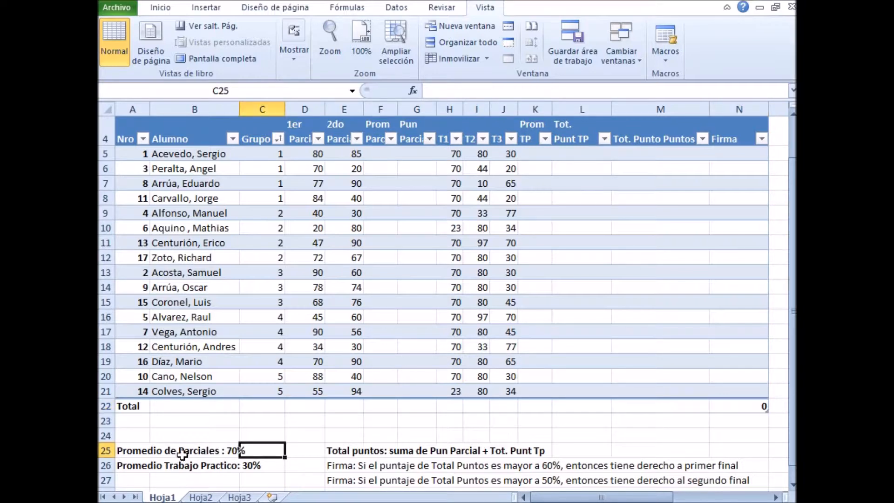
left_click(122, 452)
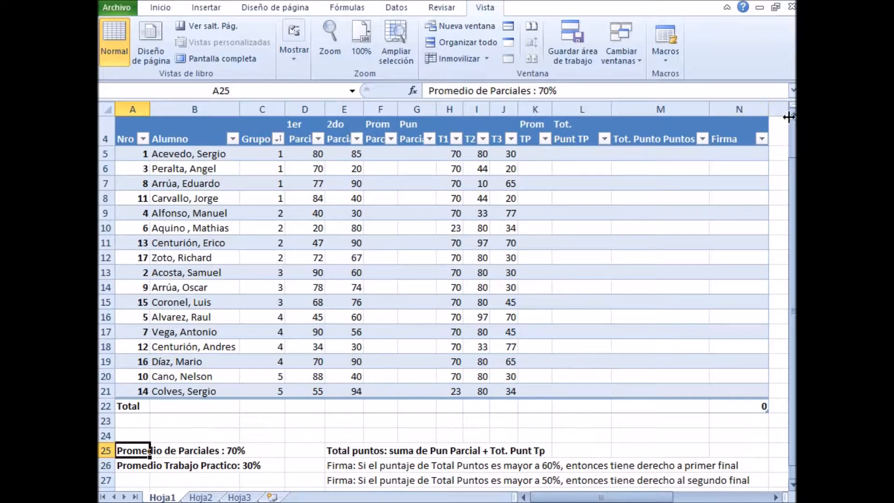
scroll(794, 122, "up", 1)
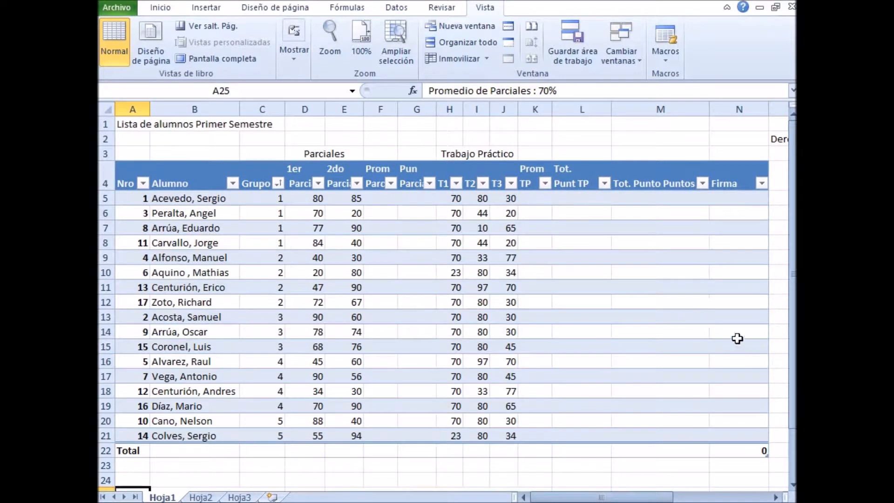
left_click_drag(793, 254, 795, 285)
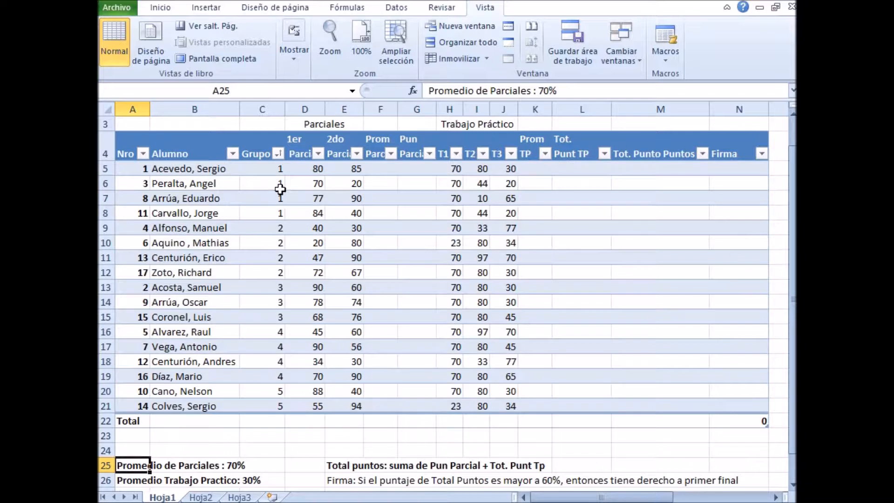
left_click(380, 167)
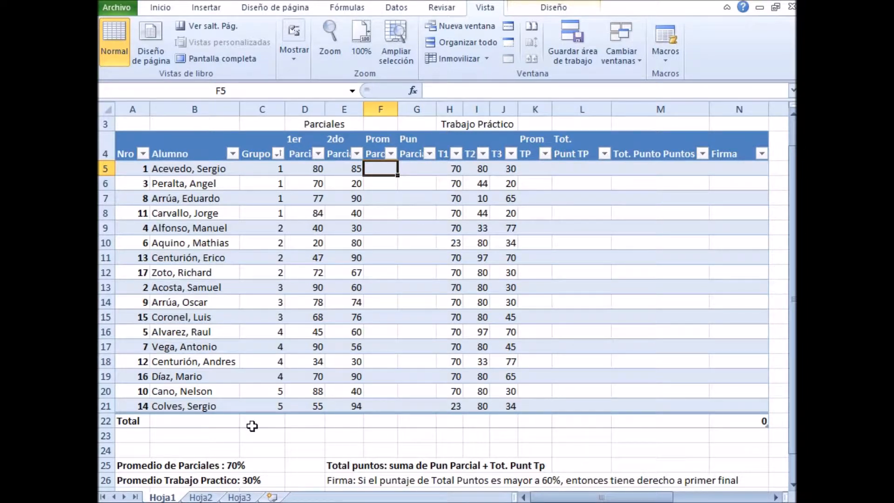
left_click(197, 468)
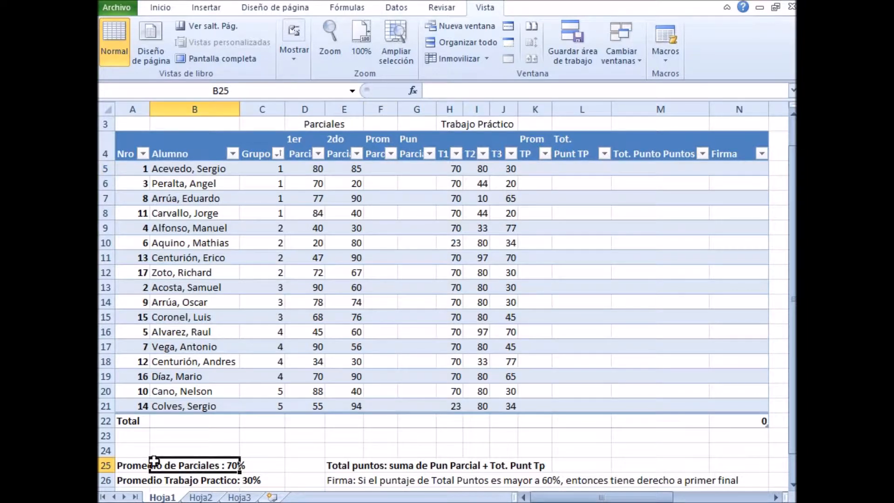
left_click(124, 467)
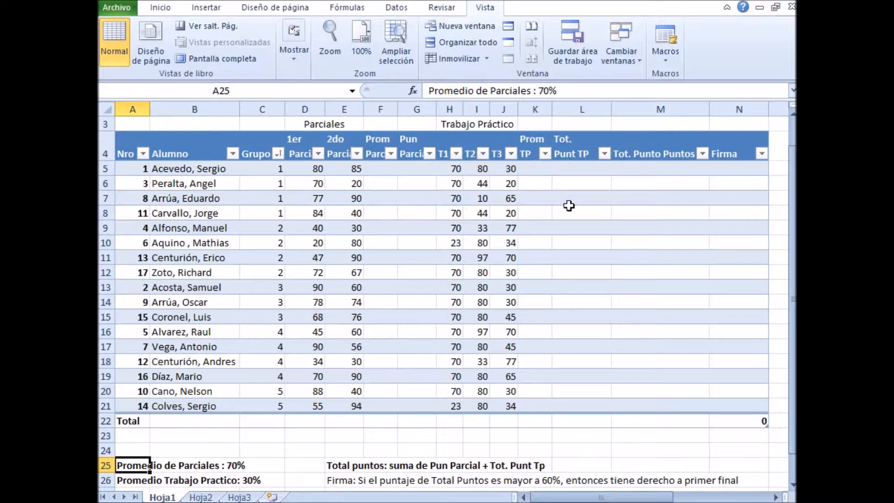
left_click(446, 155)
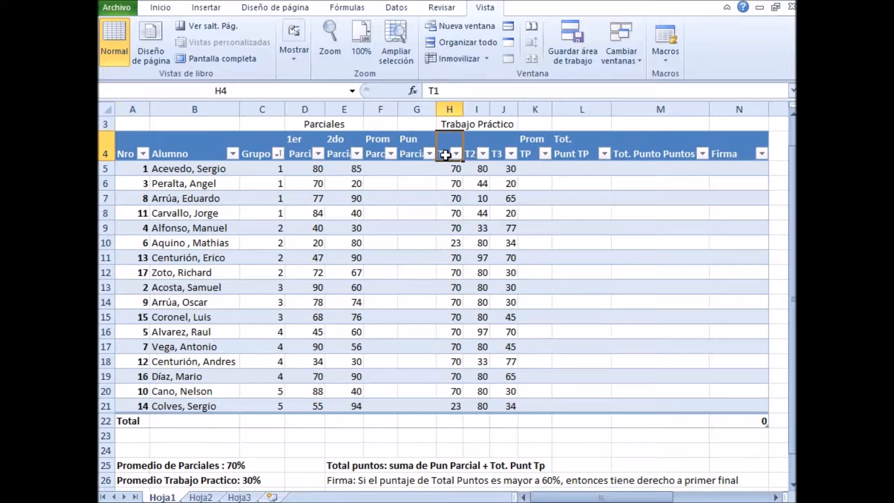
left_click(474, 153)
left_click(499, 152)
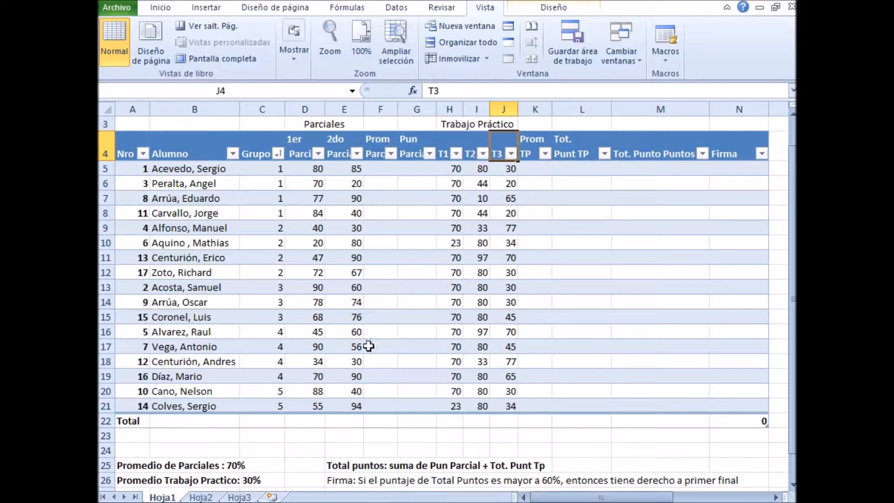
left_click(254, 481)
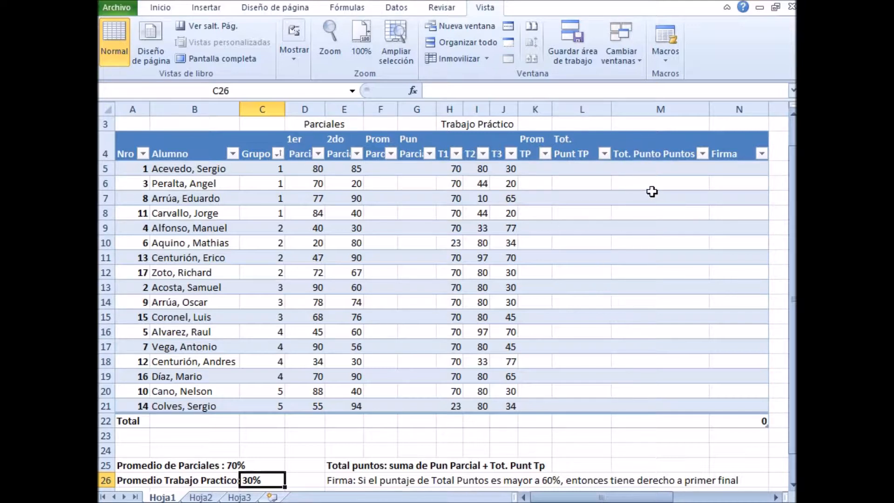
Rename the table header in cell M4 as "Tot. Puntos"
left_click(665, 152)
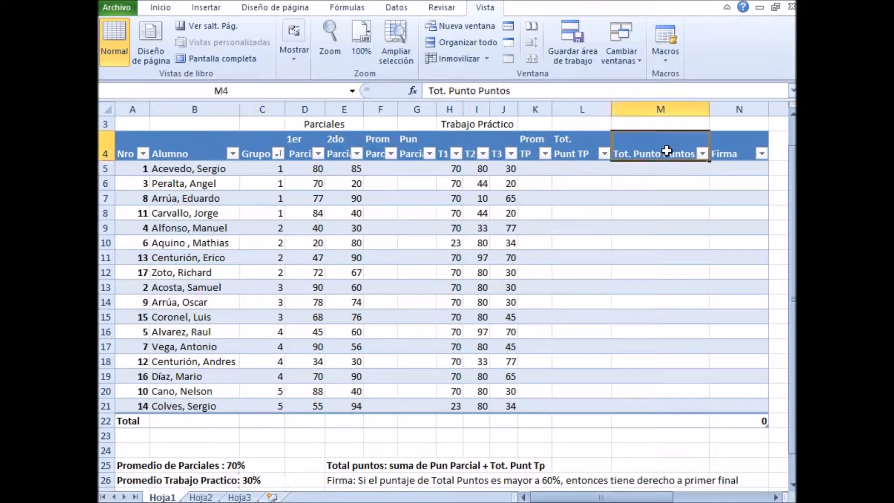
left_click(476, 91)
key("BackSpace")
key("BackSpace")
key("BackSpace")
key("BackSpace")
key("BackSpace")
key("BackSpace")
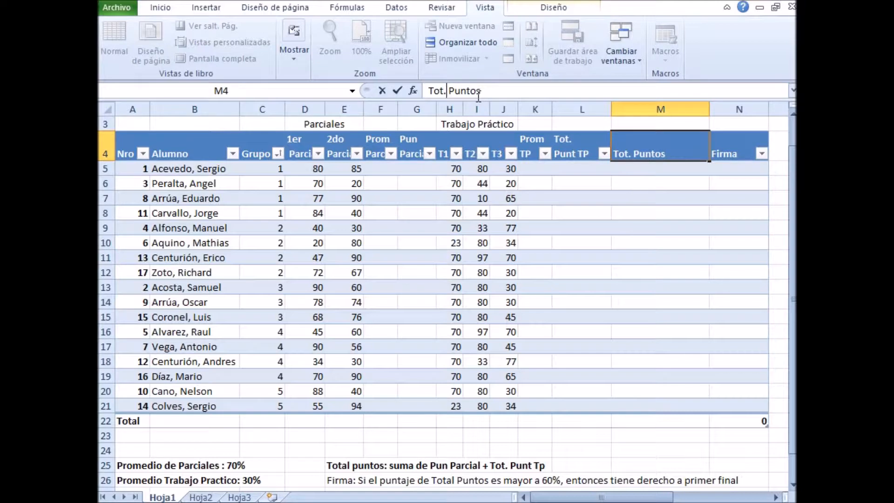
key("Return")
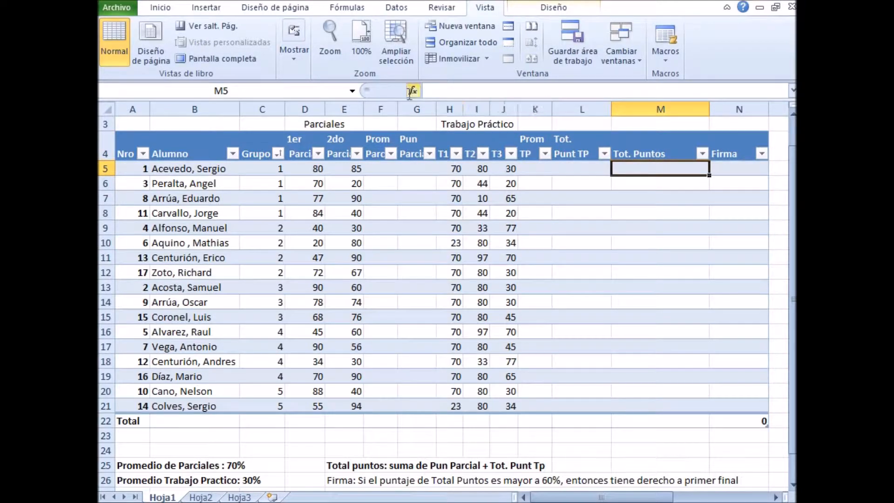
Fill the Prom Parc column with a PROMEDIO formula averaging each student's 1er and 2do Parcial grades
left_click(380, 171)
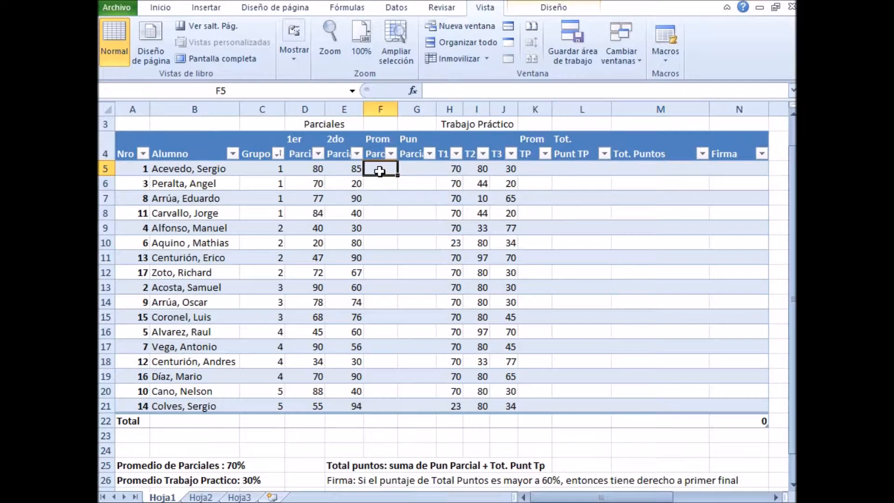
left_click(374, 149)
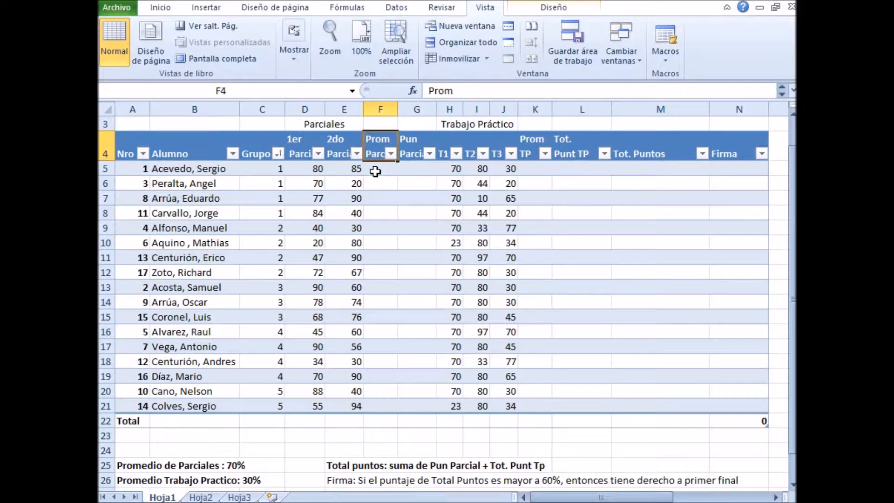
left_click(375, 171)
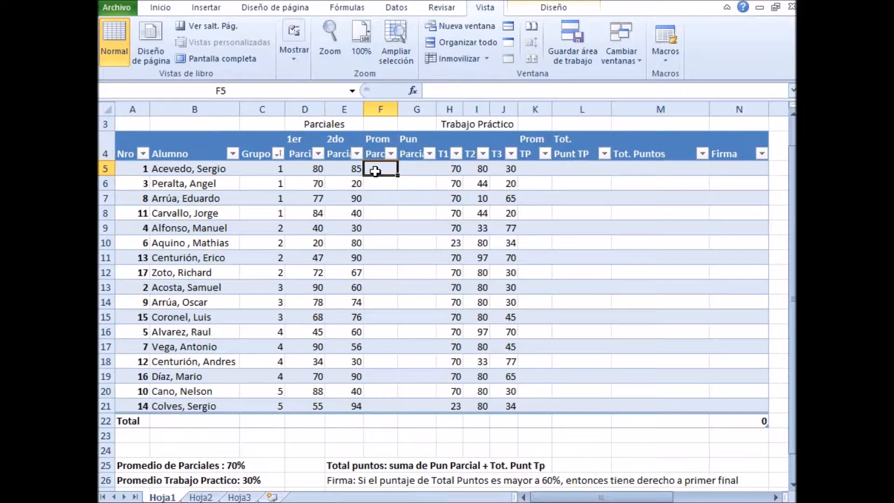
left_click(429, 91)
type("=pr")
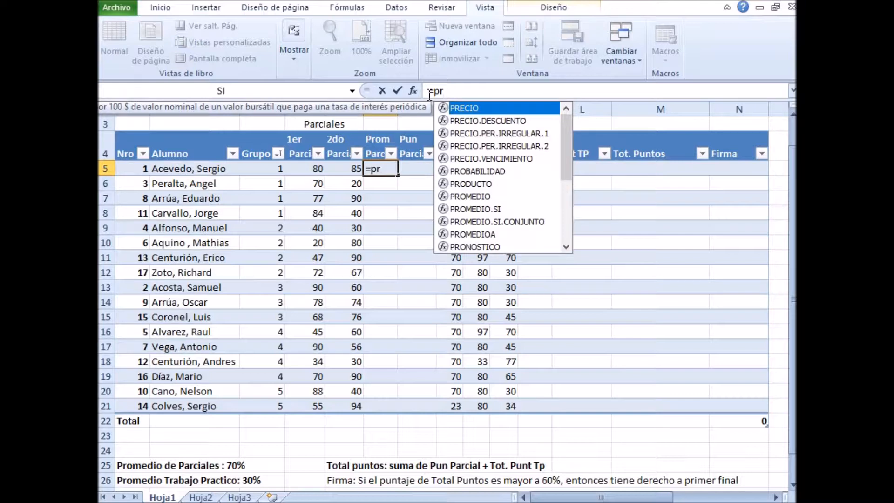
double_click(475, 196)
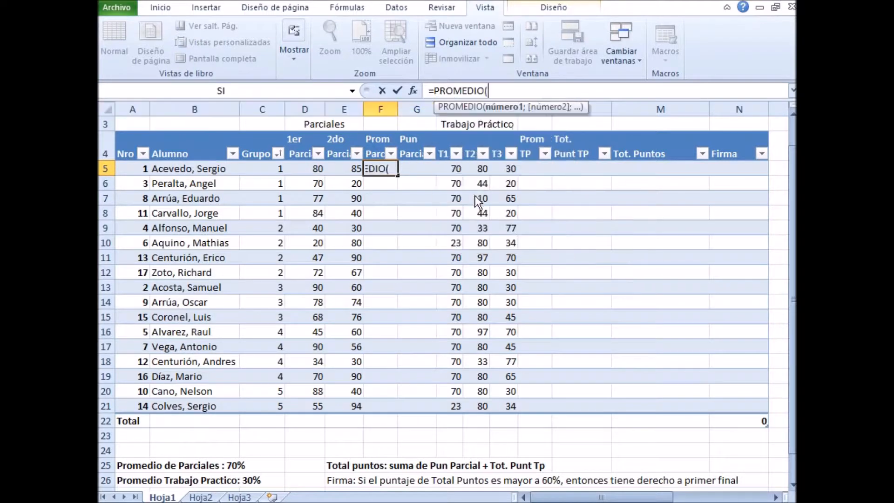
left_click(317, 173)
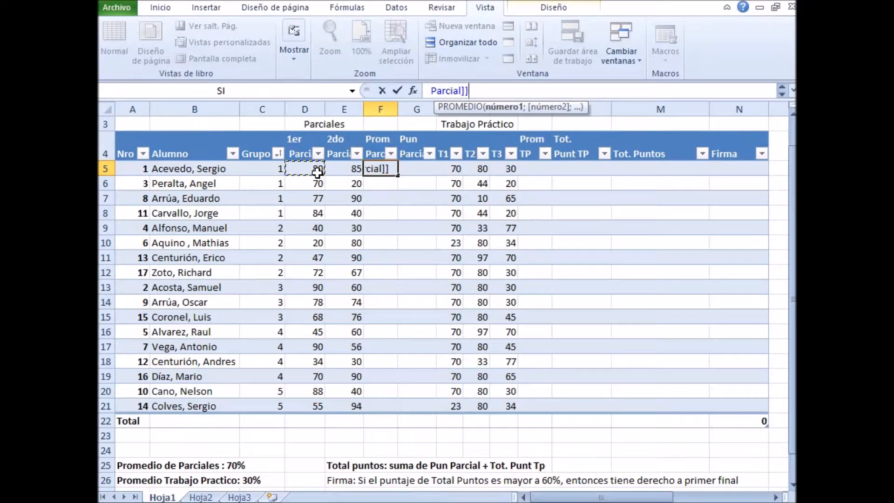
left_click_drag(317, 173, 334, 172)
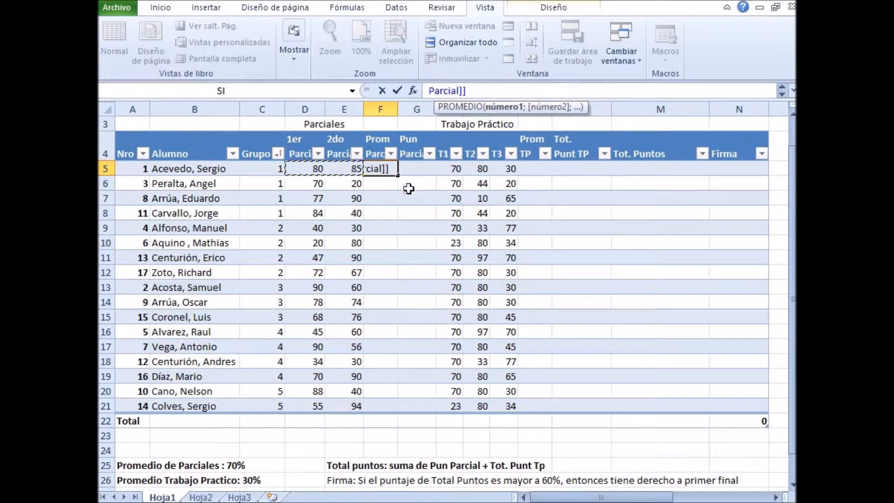
key("Return")
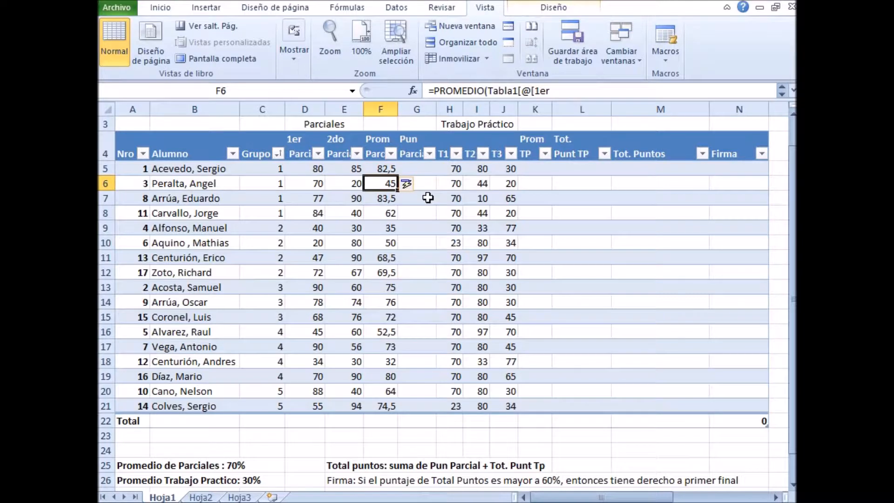
left_click(383, 168)
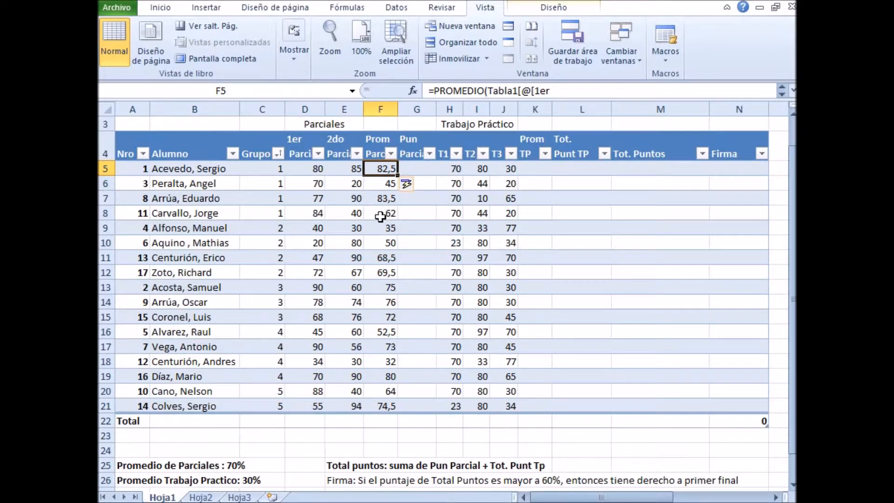
left_click(376, 190)
left_click(377, 198)
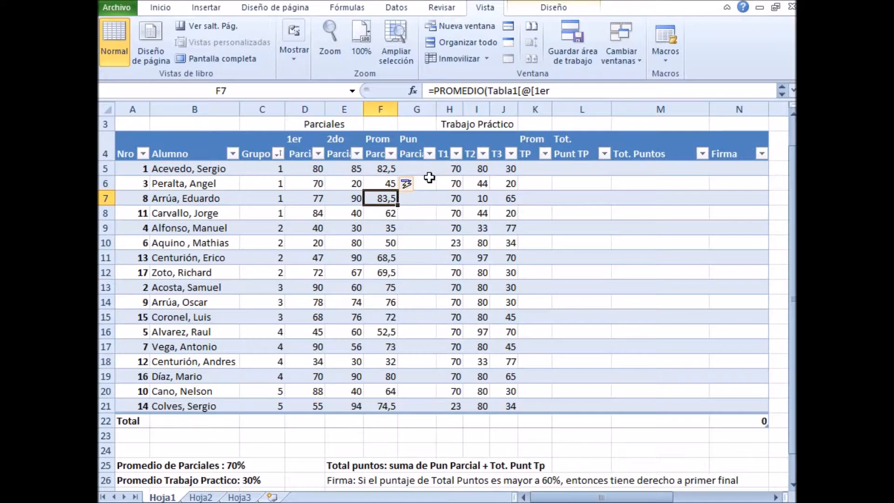
left_click(425, 183)
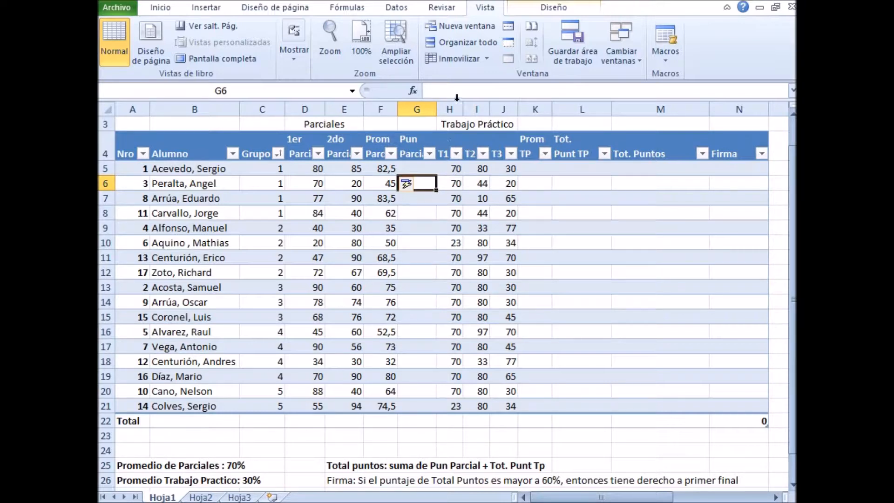
left_click(448, 91)
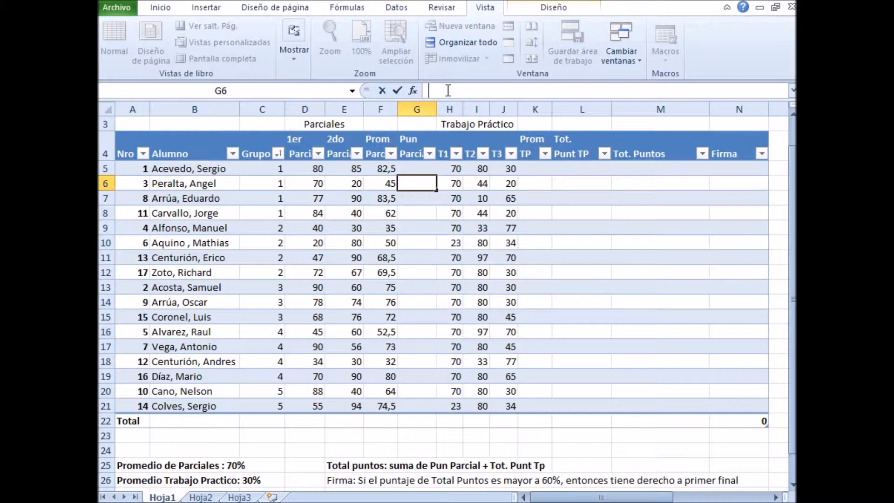
type("=")
key("BackSpace")
Fill the Pun Parcial column with a formula that multiplies Prom Parc by 0,7, starting in the first student row
left_click(407, 166)
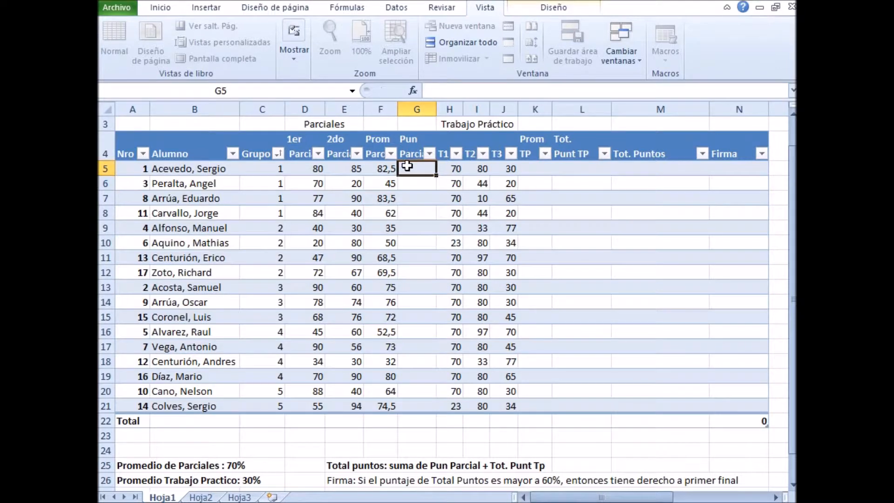
left_click(444, 87)
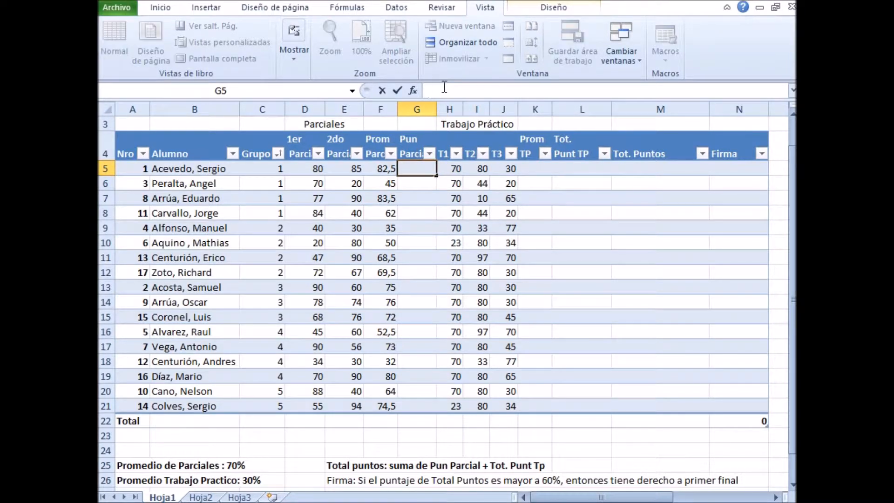
type("=")
left_click(376, 171)
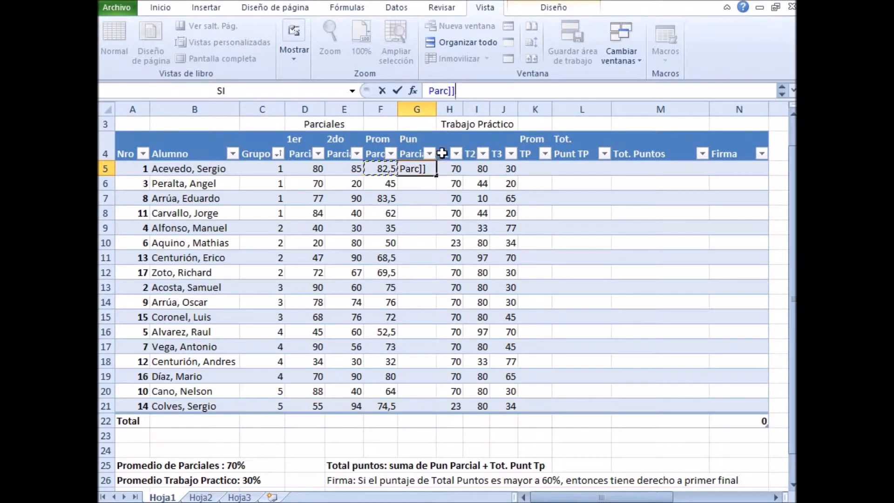
left_click(469, 93)
type("*0,")
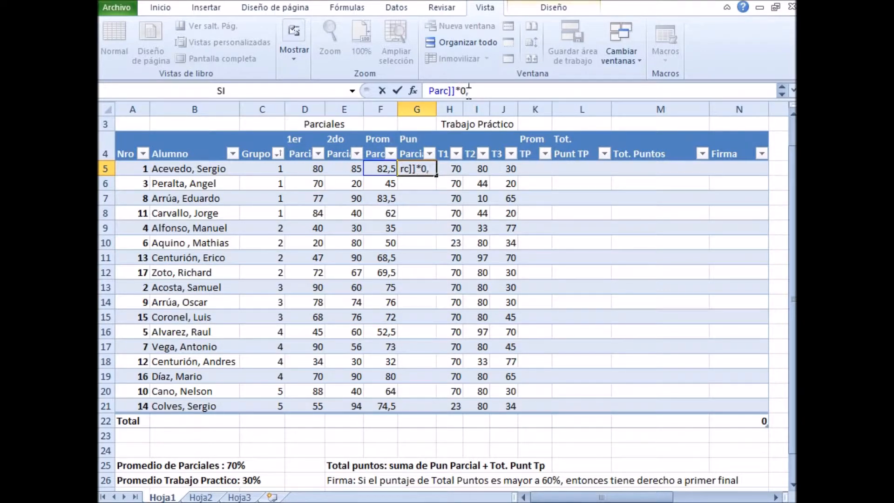
type("7")
key("Return")
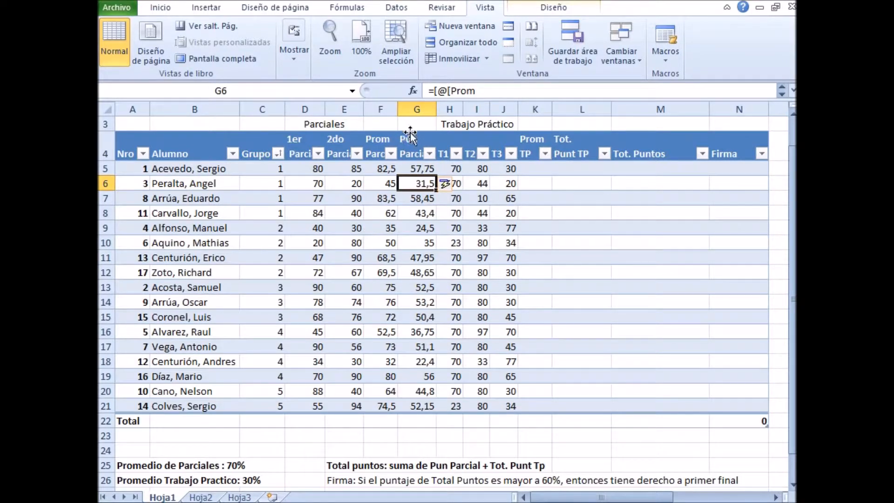
left_click(421, 169)
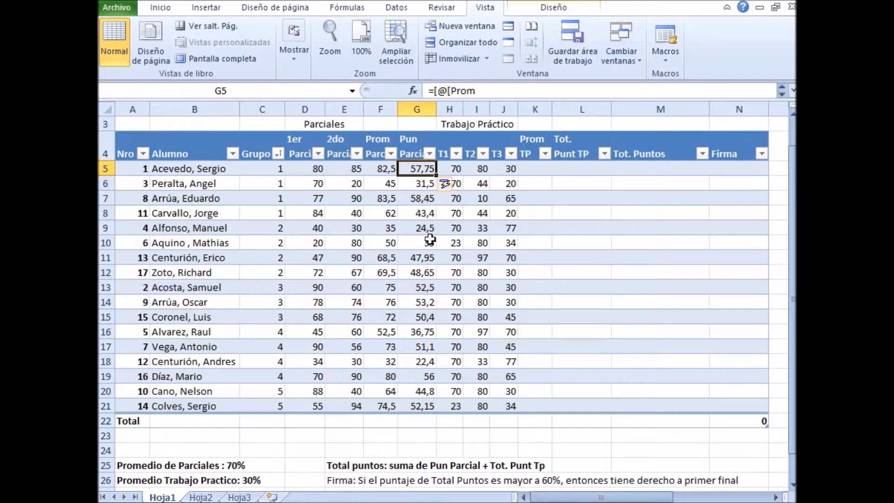
Fill the Prom TP column with the formula =PROMEDIO(Tabla1[@[T1]:[T3]]) and check it in the rows below
left_click(535, 171)
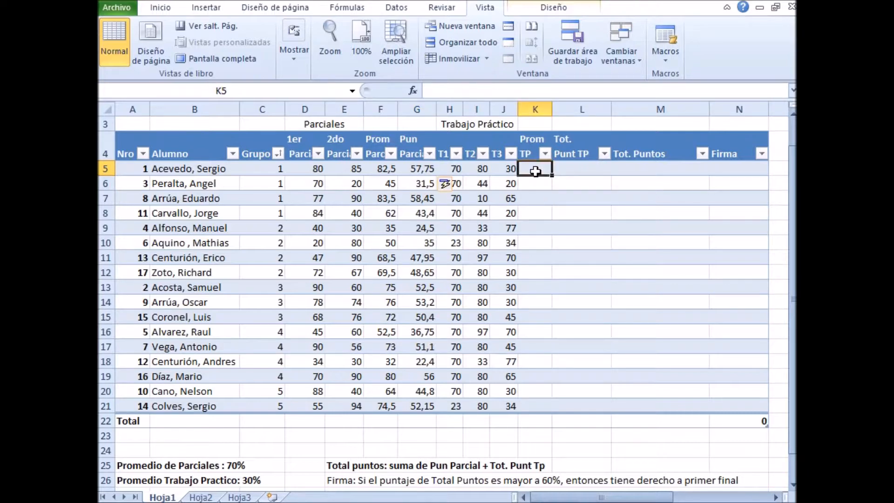
left_click(438, 91)
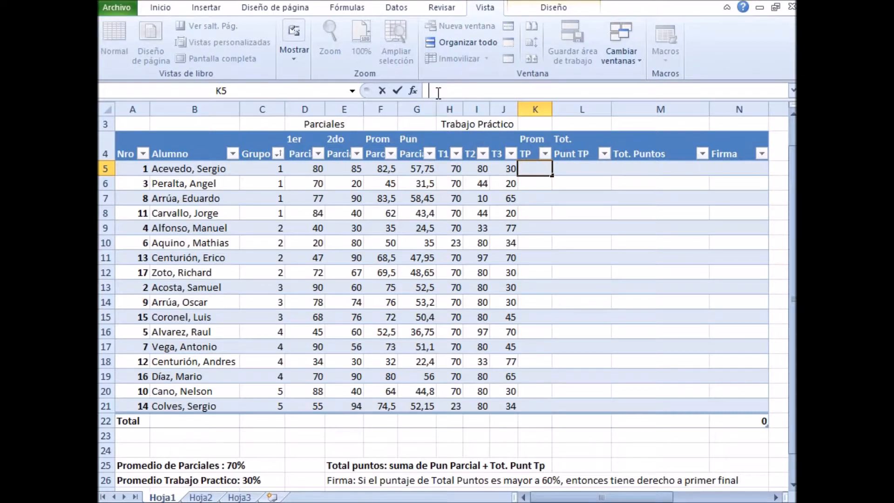
type("=pro")
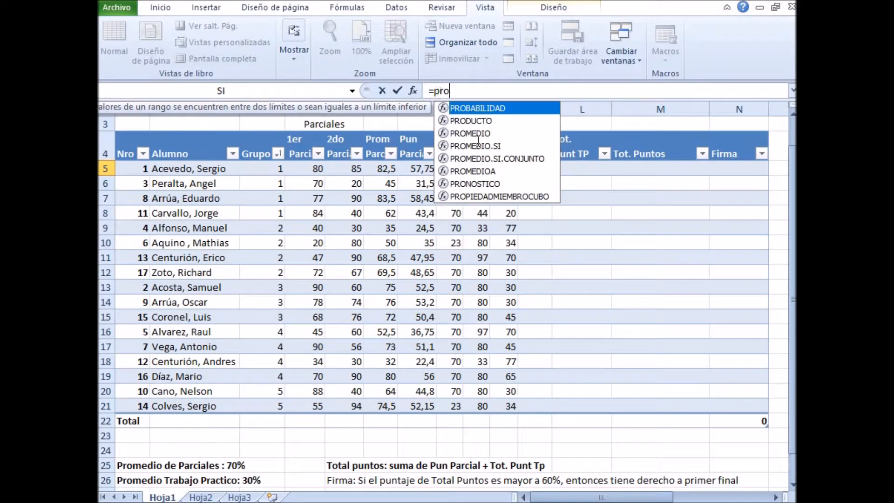
double_click(485, 134)
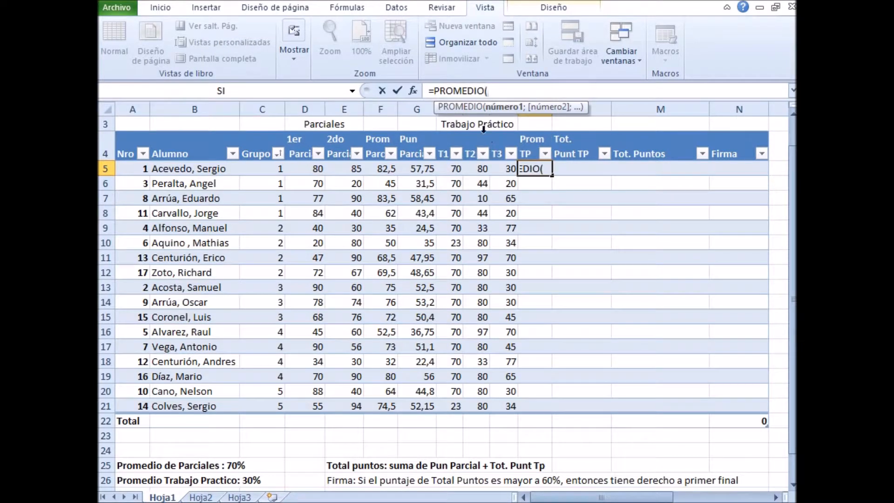
left_click(451, 170)
left_click_drag(451, 171, 496, 171)
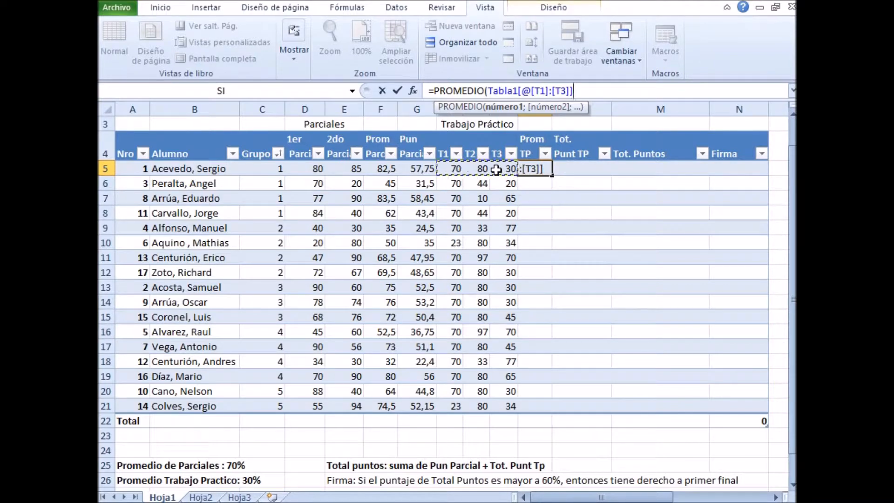
type(")")
key("Return")
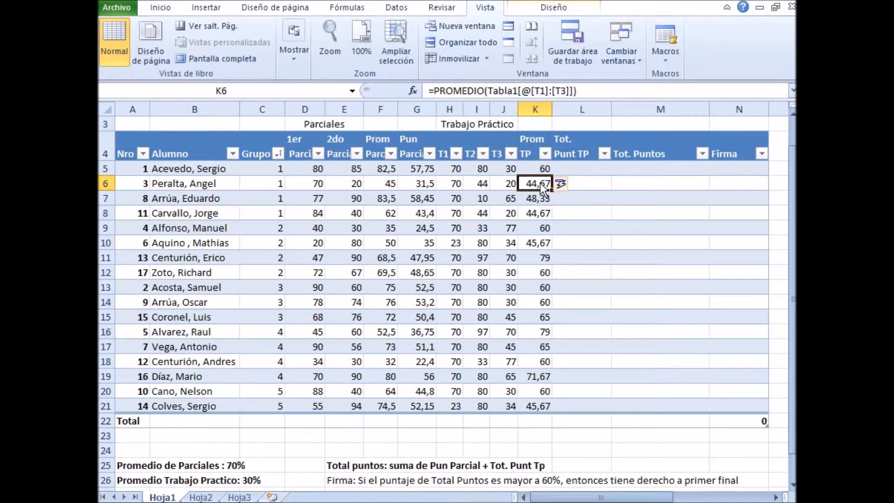
left_click(537, 199)
key("Down")
key("Down")
key("Down")
key("Down")
key("Down")
key("Down")
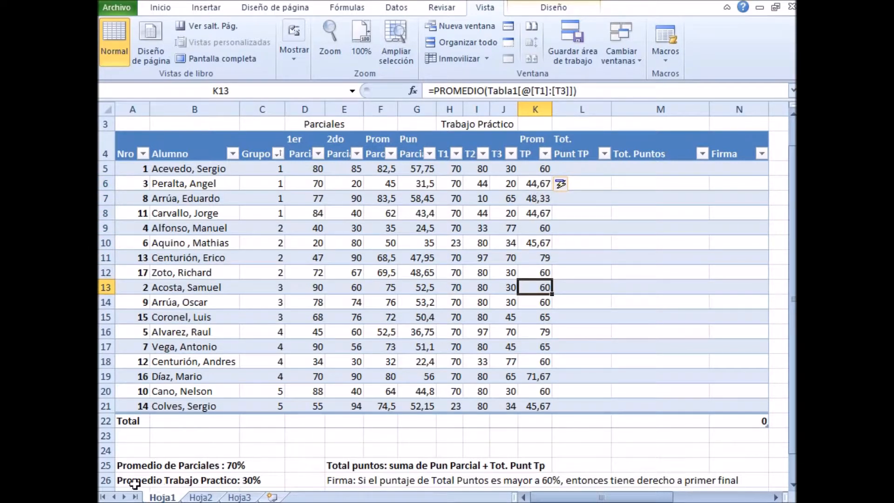
Fill the Tot. Punt TP column with a formula that multiplies Prom TP by 0,3, following the practical work weighting note
left_click(135, 482)
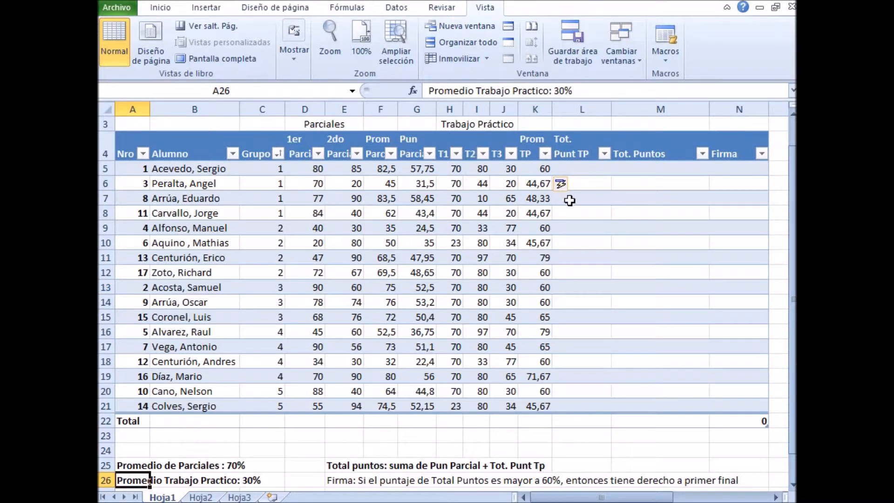
left_click(572, 172)
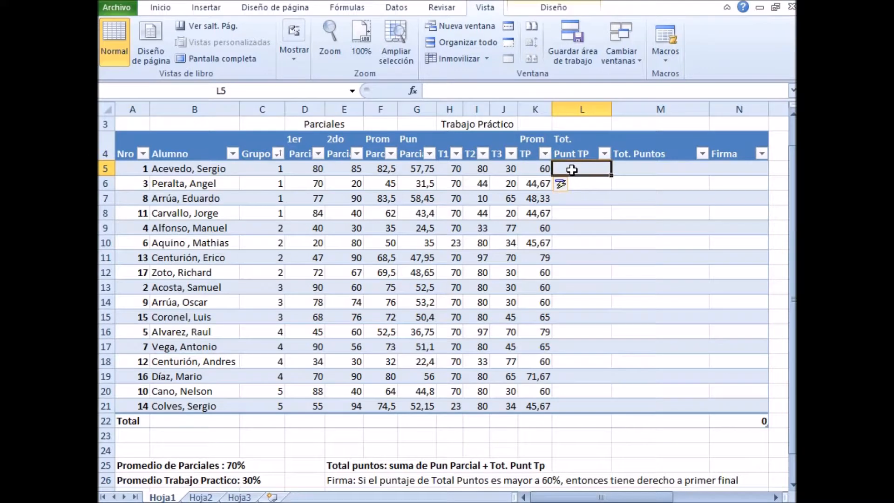
left_click(454, 94)
type("=")
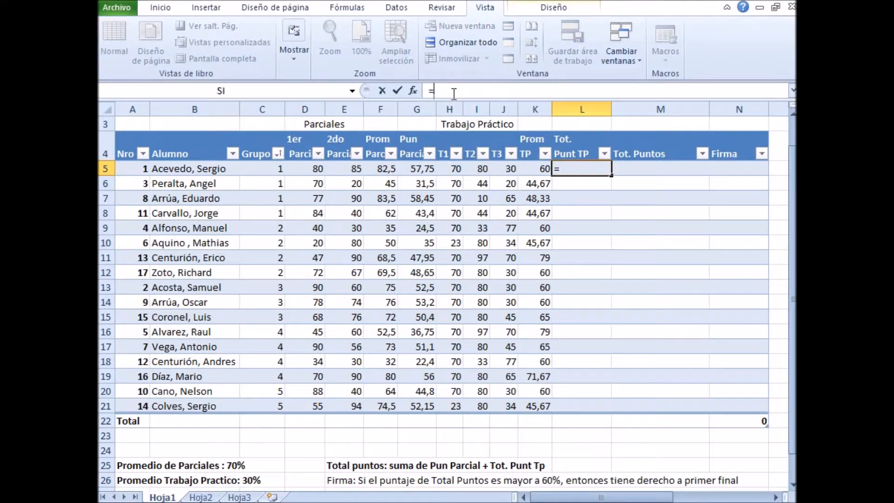
left_click(537, 170)
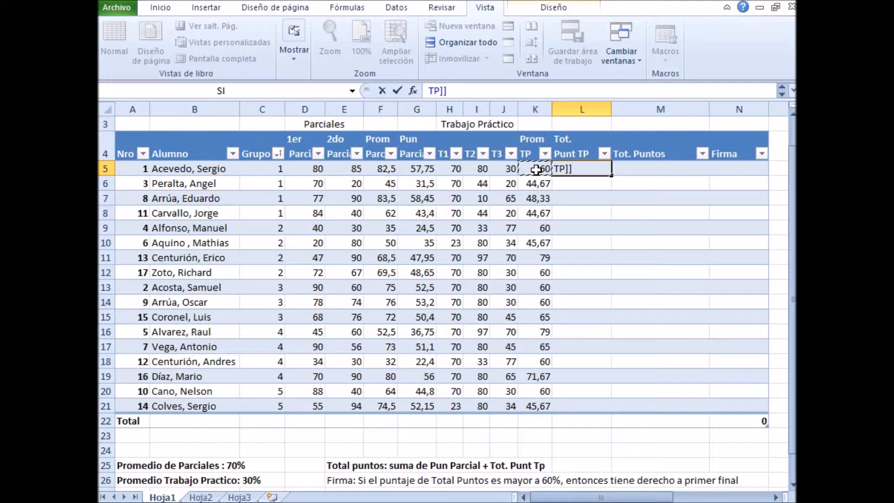
type("*0,3")
key("Return")
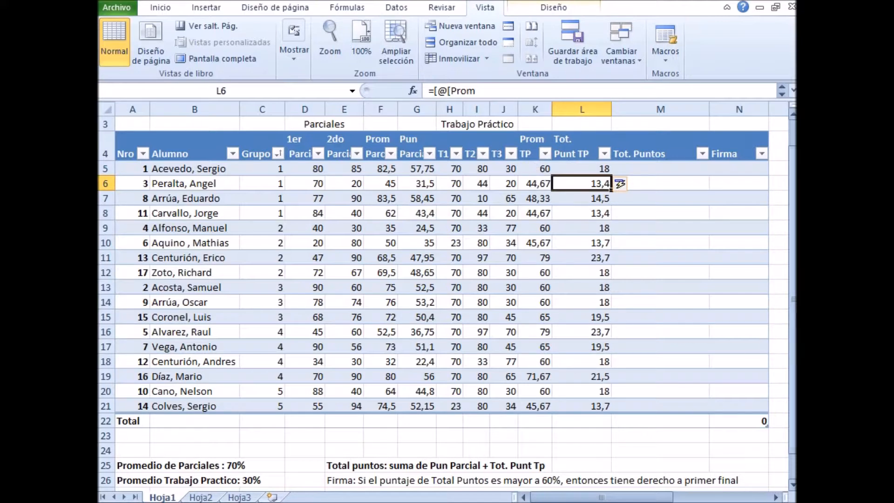
Review the notes below the table on how Total puntos is calculated and which score thresholds decide the Firma result
scroll(433, 233, "down", 1)
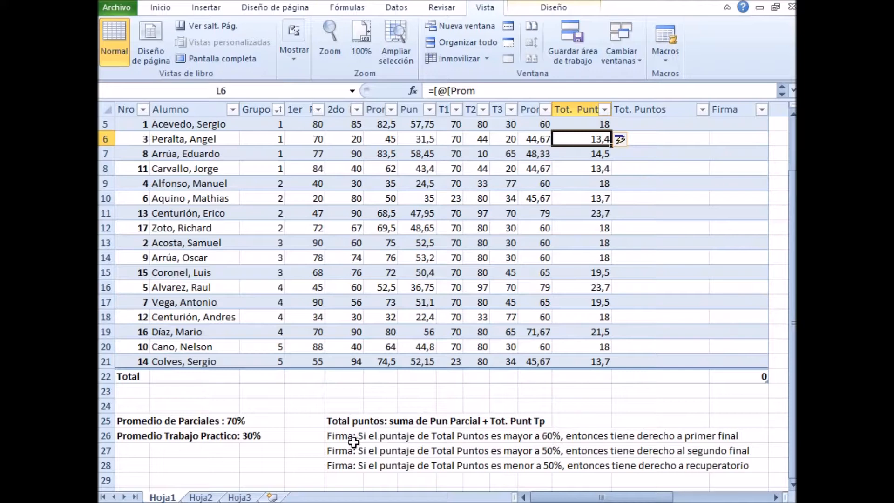
left_click(345, 436)
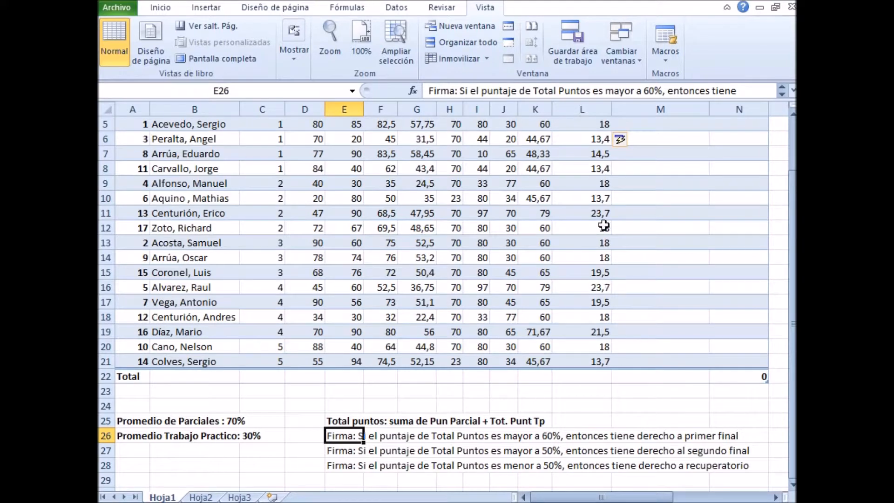
left_click(602, 200)
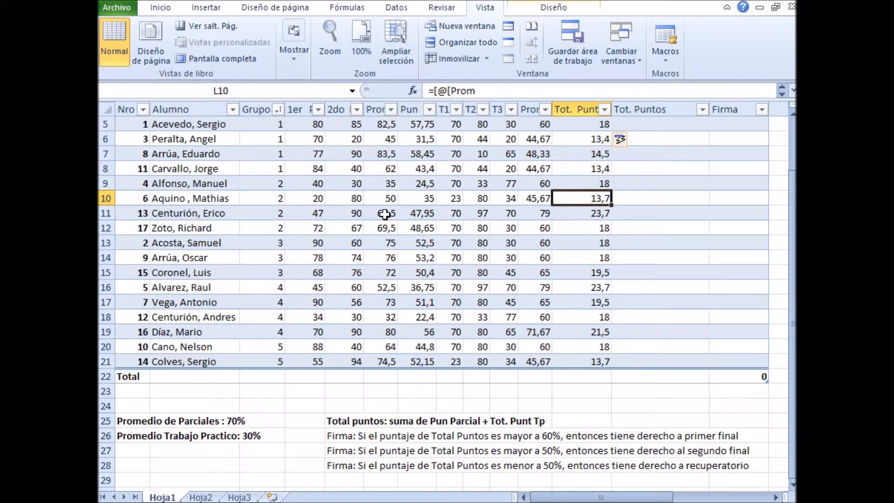
left_click(419, 202)
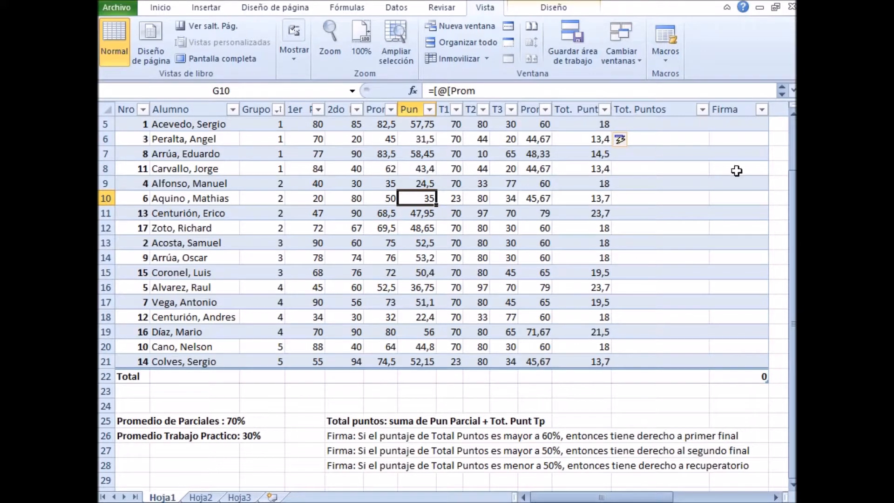
left_click(728, 186)
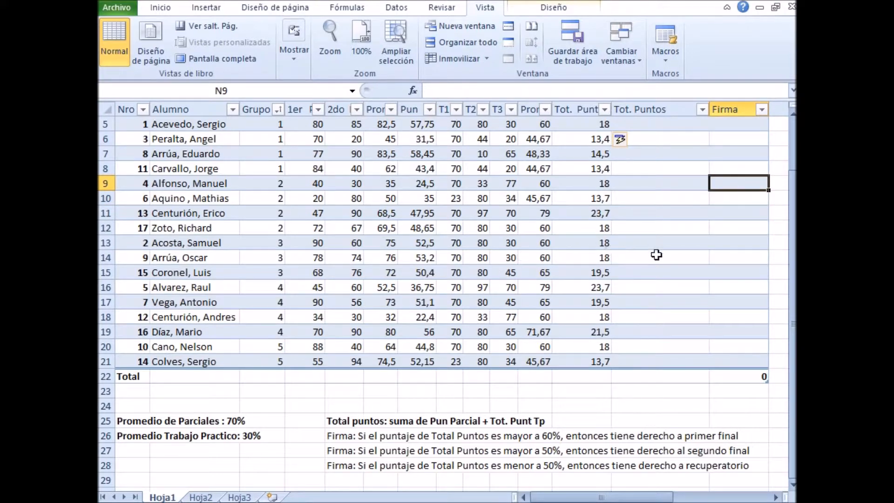
left_click(532, 243)
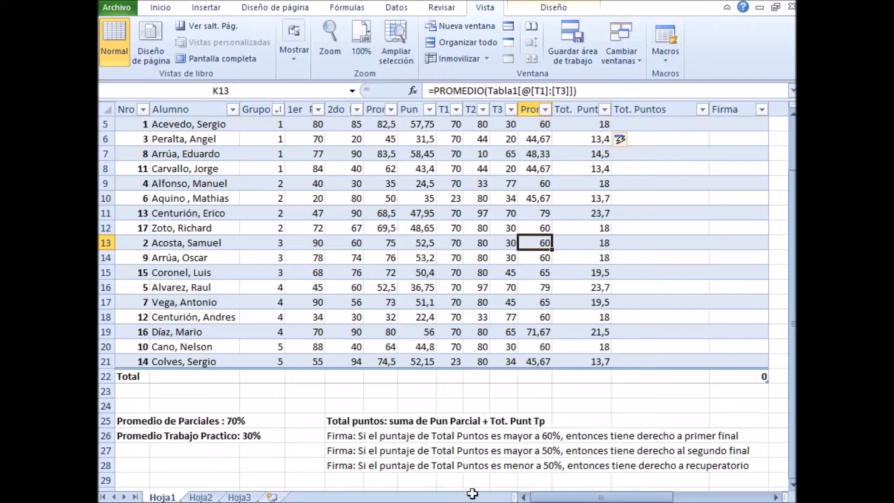
left_click(345, 467)
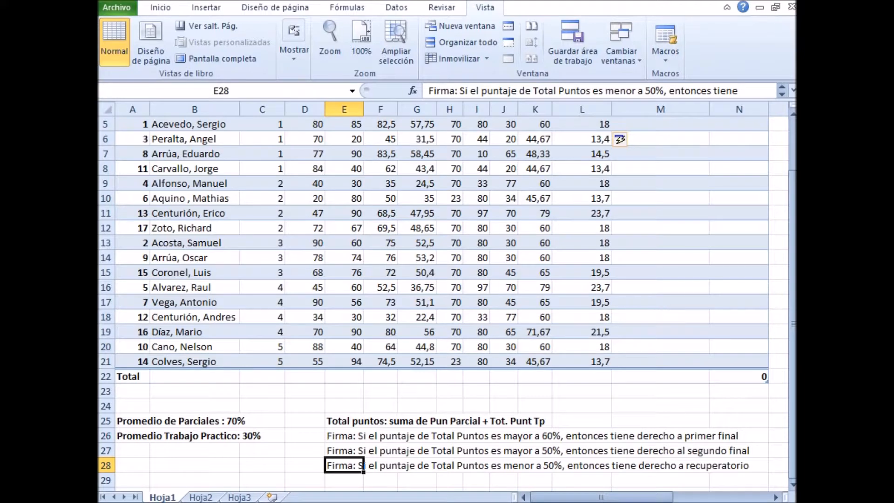
Fill the Tot. Puntos column with a SUMA formula adding Pun Parcial and Tot. Punt TP, and narrow the column
left_click_drag(791, 239, 791, 219)
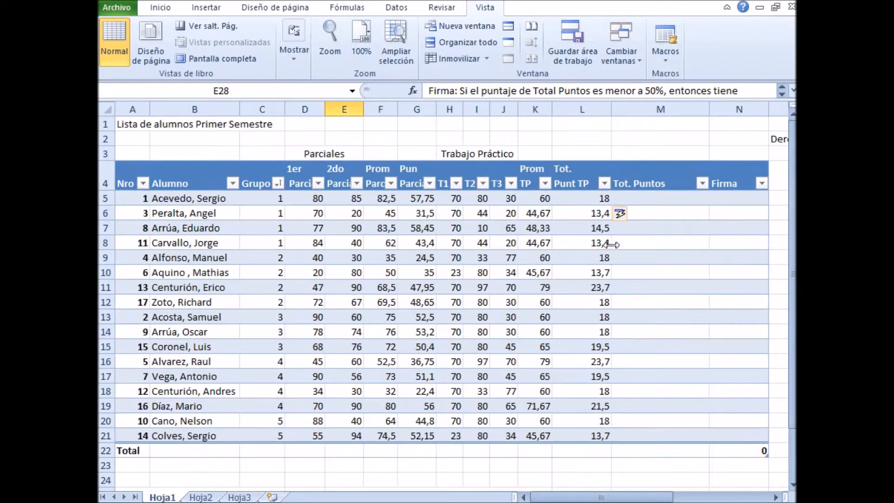
left_click(642, 197)
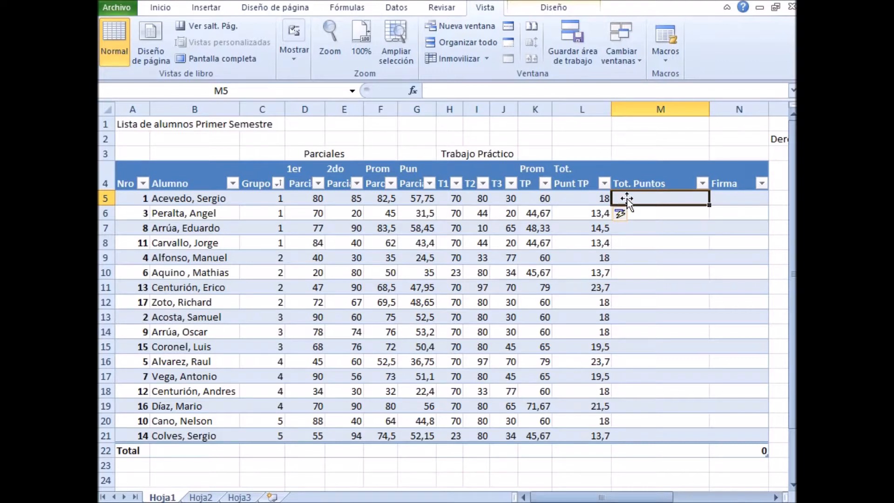
left_click(457, 87)
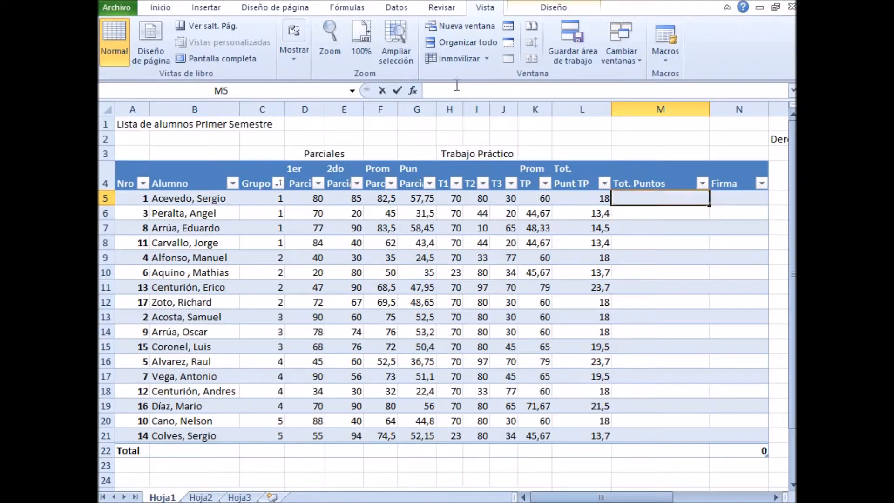
type("=sum")
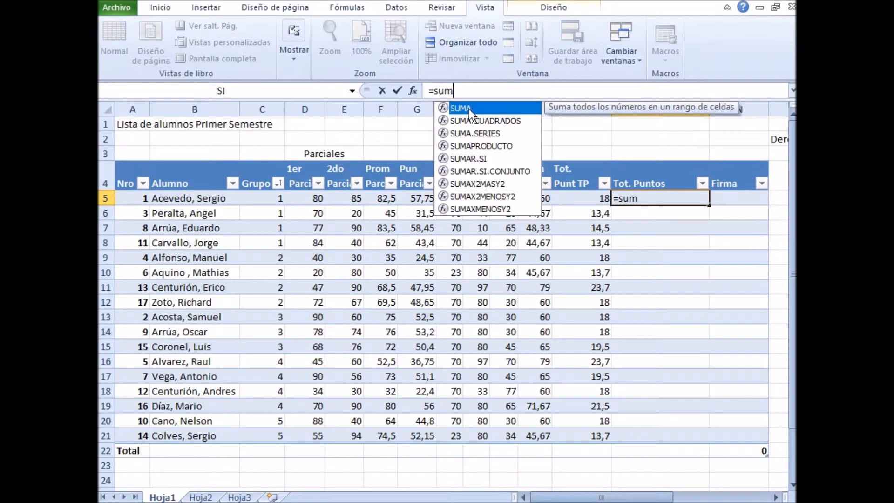
double_click(469, 108)
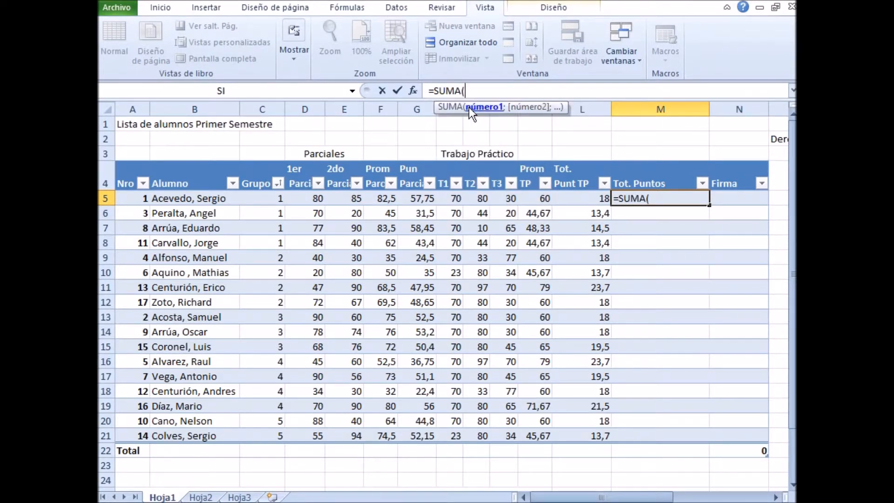
left_click(417, 200)
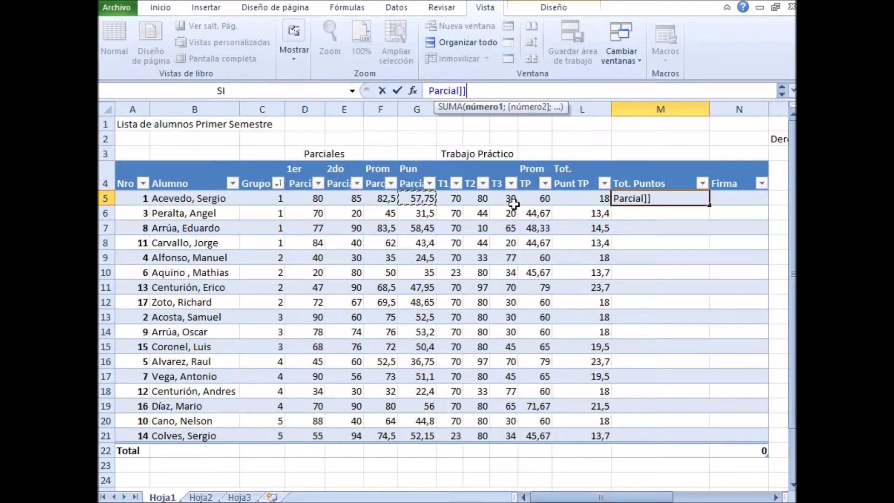
type(";")
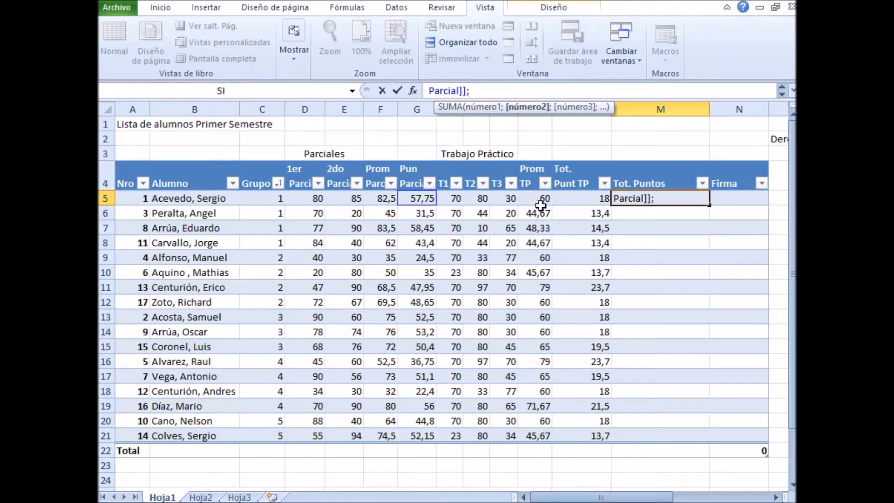
left_click(580, 199)
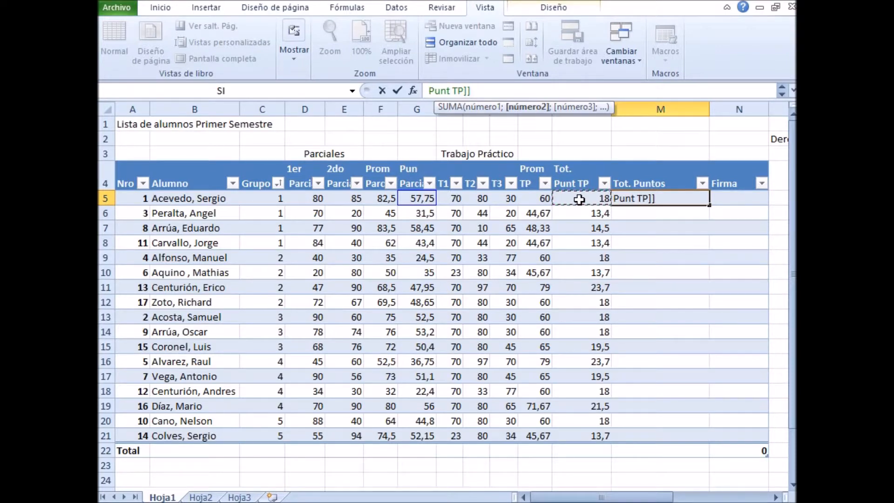
key("Return")
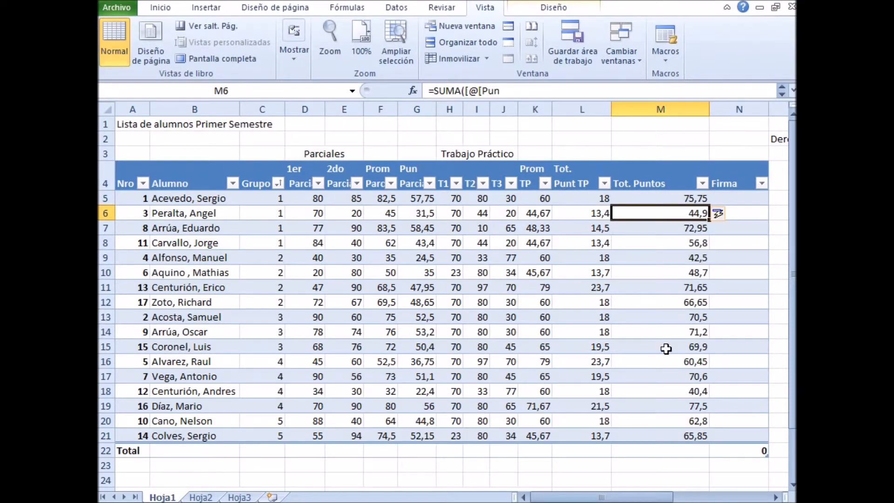
left_click(691, 201)
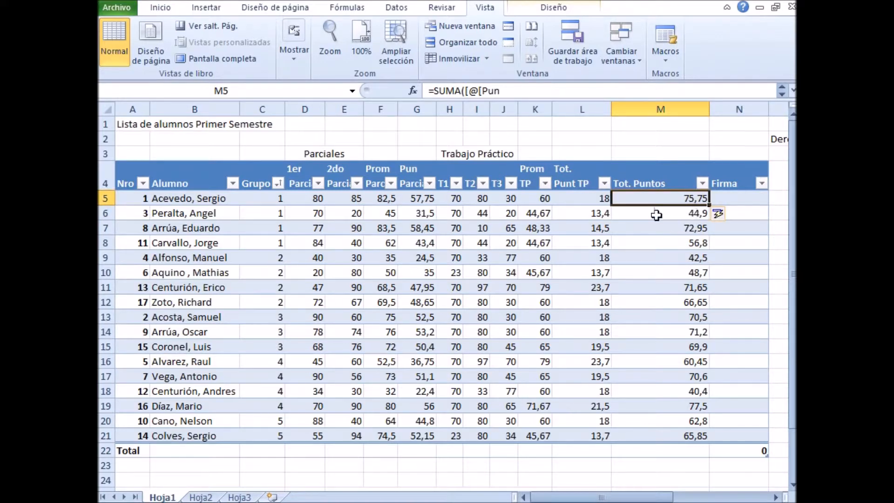
left_click_drag(711, 101, 659, 109)
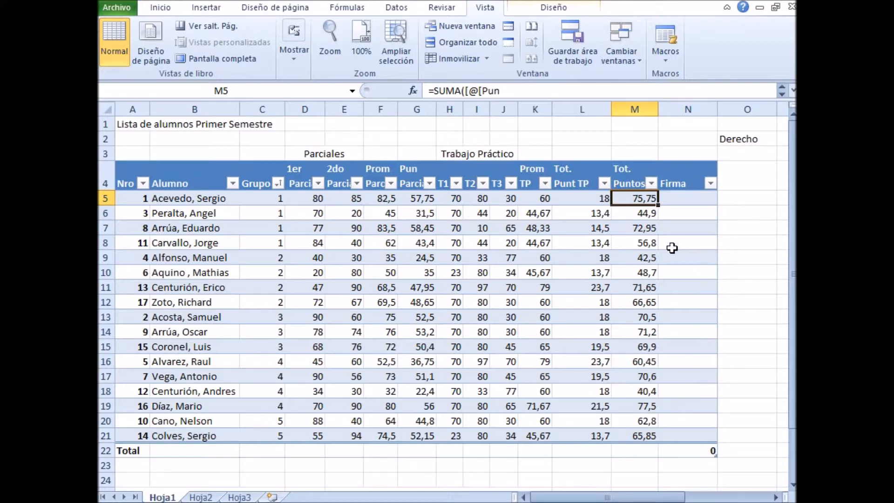
Begin a SI formula in the first student's Firma cell that returns "Primer Final" when Tot. Puntos is >=60
left_click(683, 201)
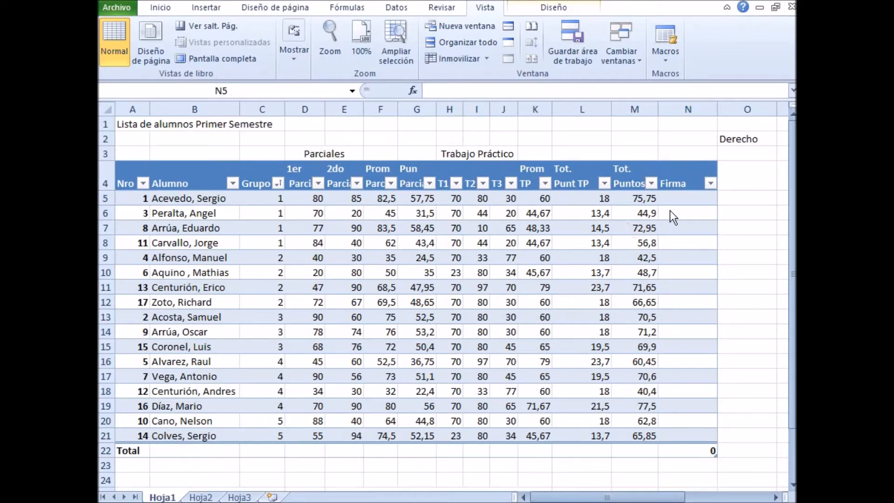
left_click(675, 198)
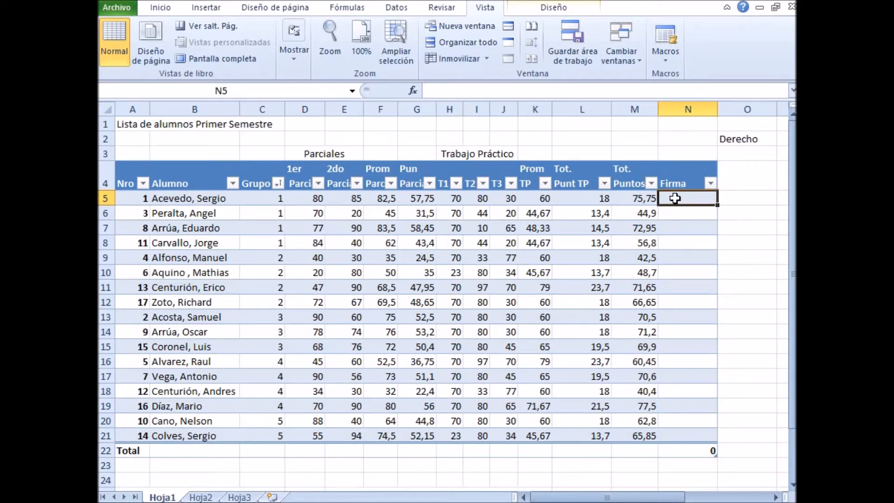
left_click(464, 91)
type("=")
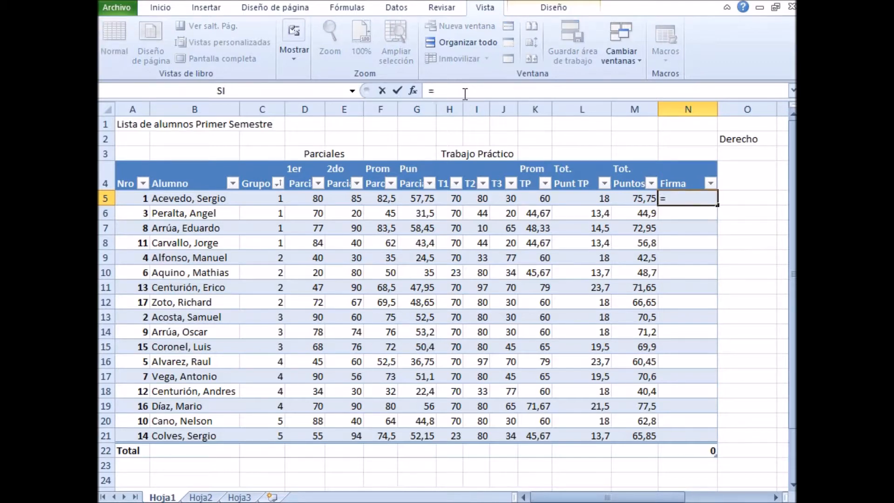
type("Si")
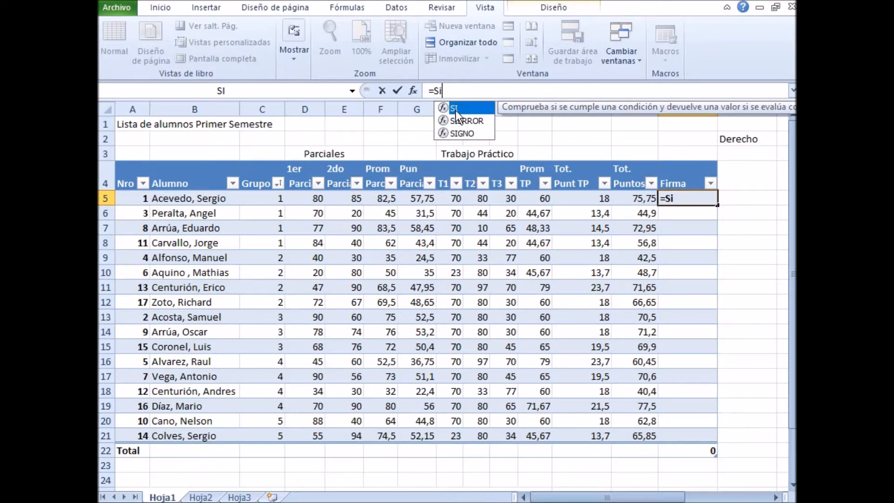
double_click(456, 110)
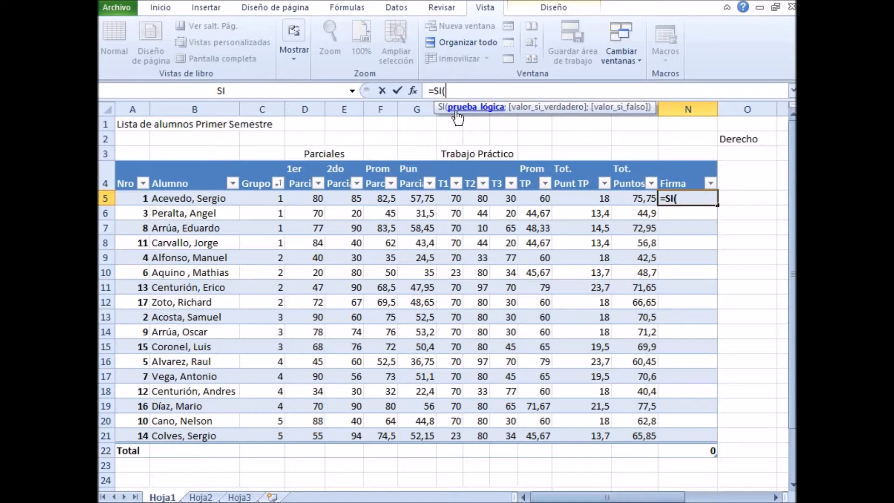
left_click(631, 201)
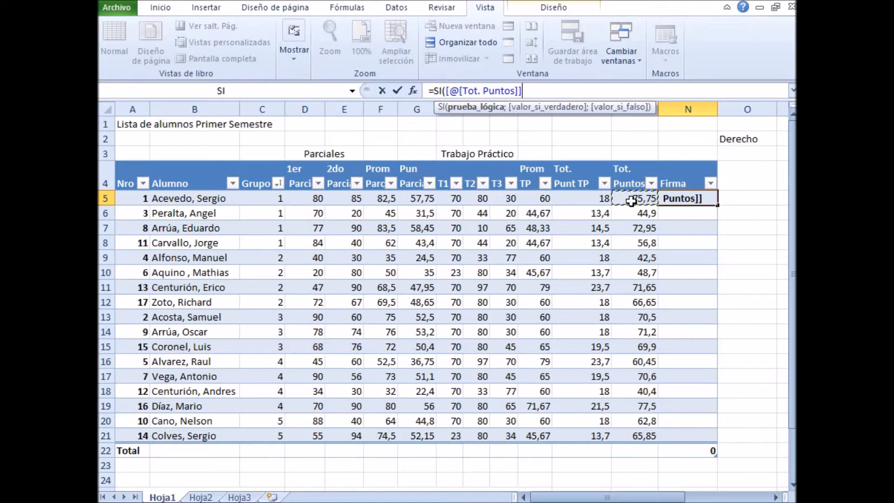
type(">=60")
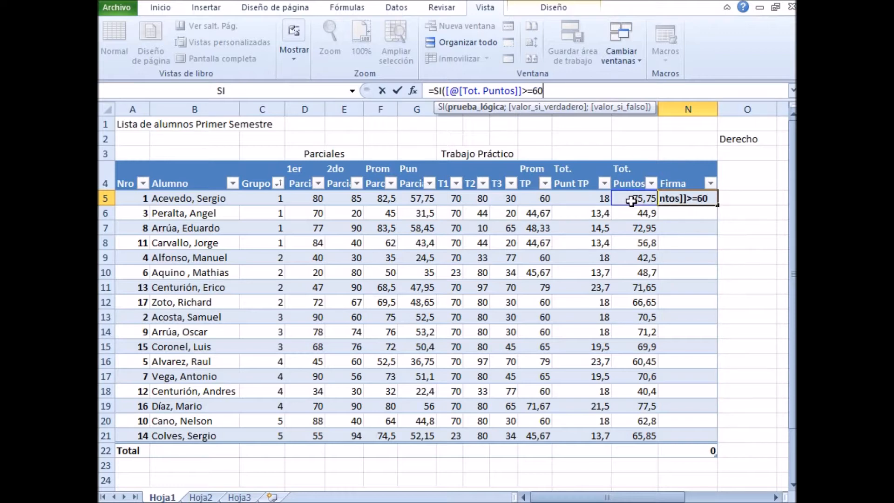
type(";")
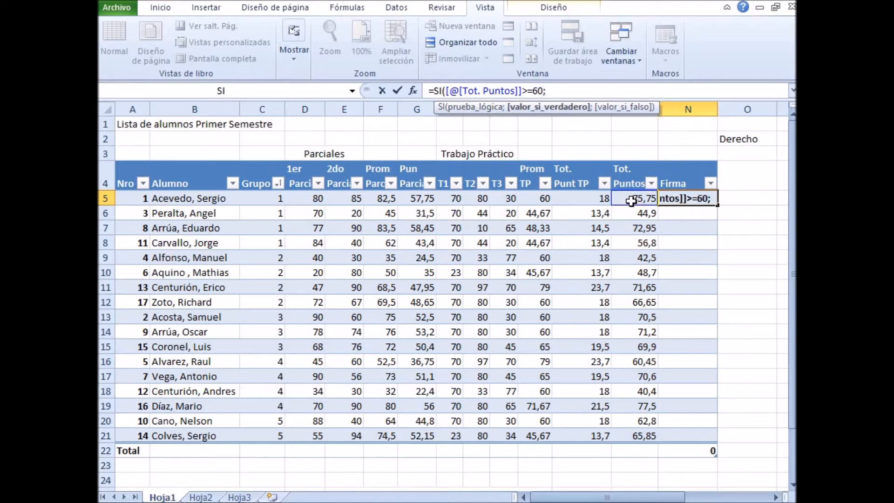
type("\"Prime")
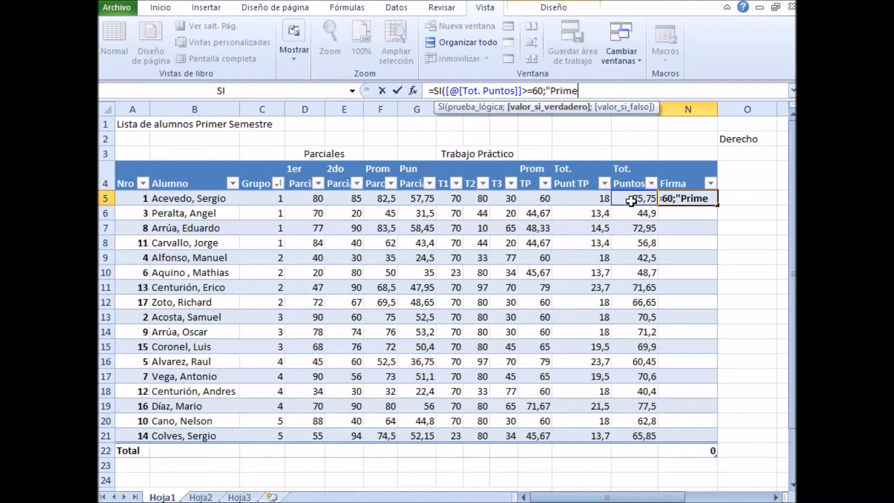
type("r Final")
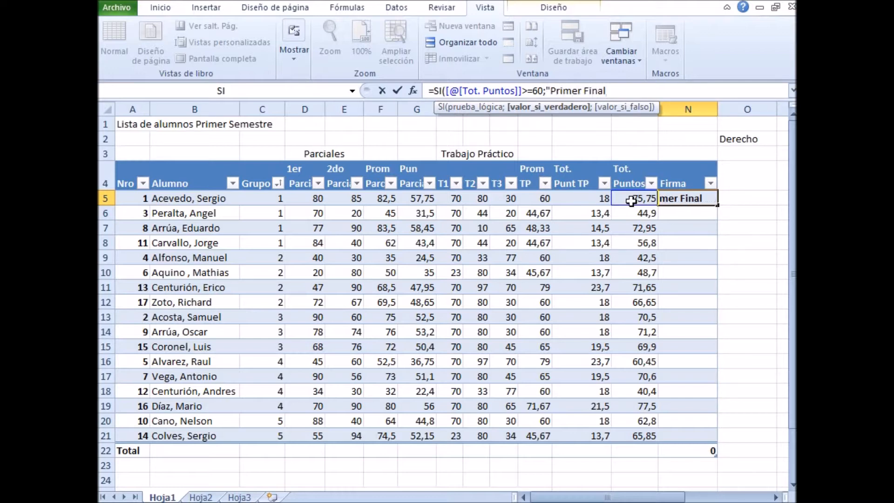
type("\";")
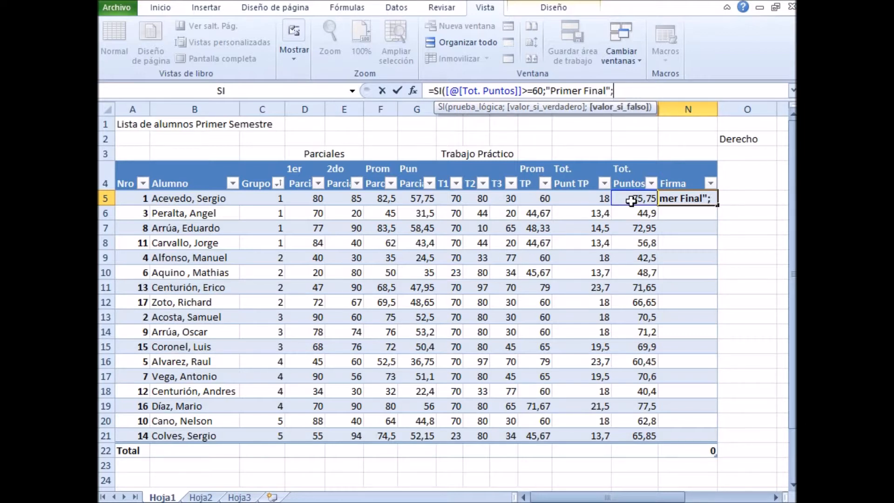
Nest a second SI as the false result of the Firma formula, testing whether Tot. Puntos is >=50
type("SI")
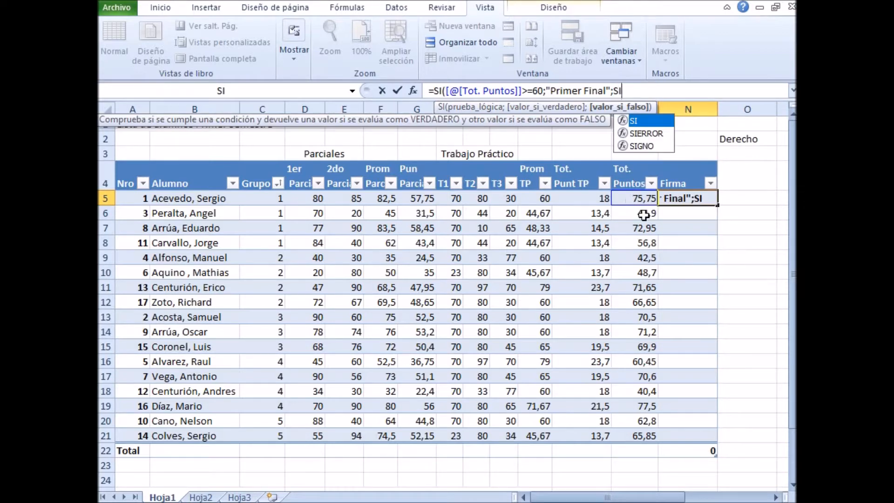
double_click(646, 119)
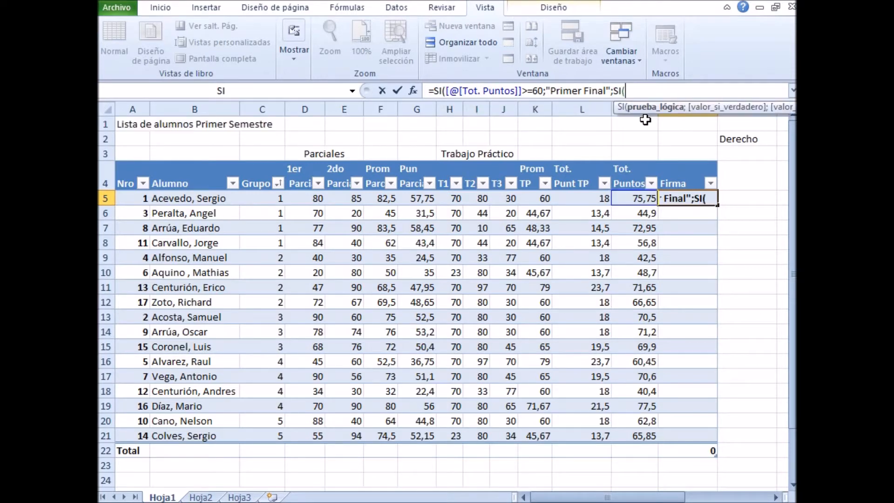
left_click(642, 200)
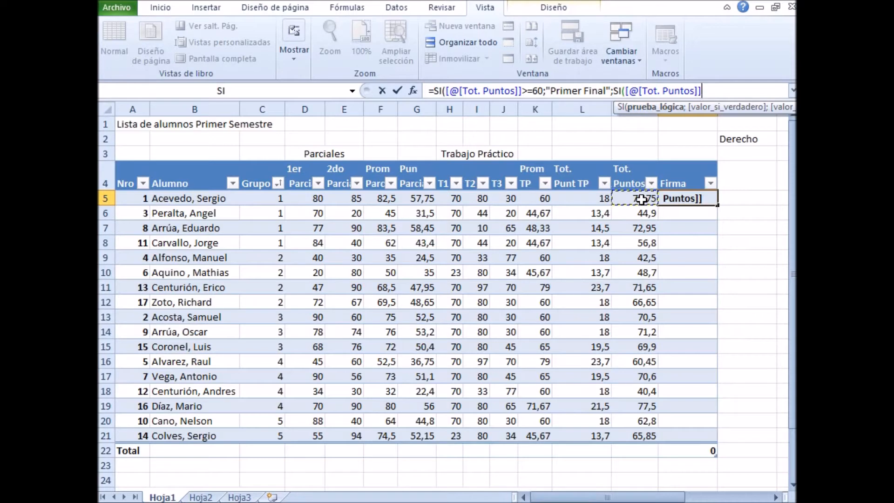
type(">=5")
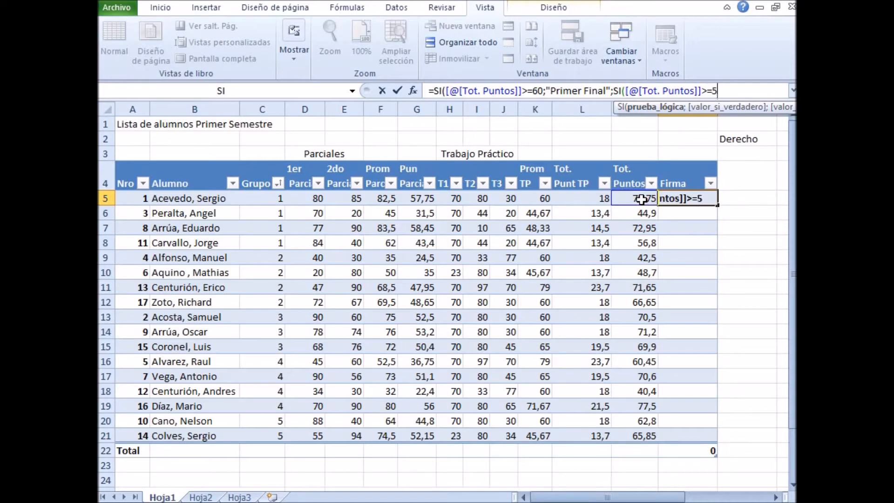
type("0;")
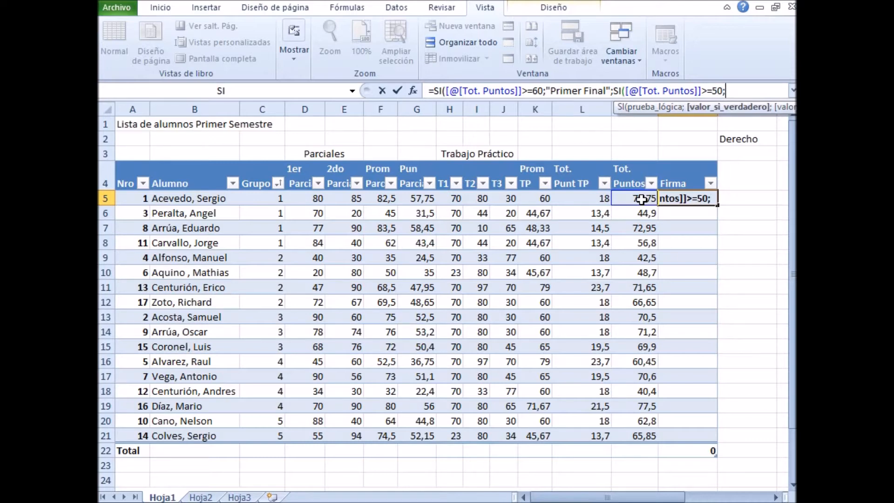
Enter "Segundo Final" as the nested SI's true result, retyping the word Final at the end of the formula
type("\"Segundo Finl")
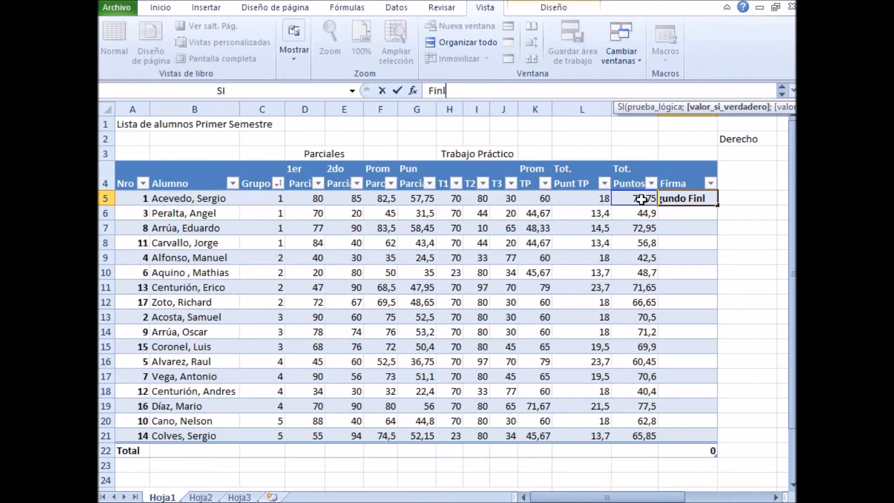
key("BackSpace")
type("al\"")
key("Return")
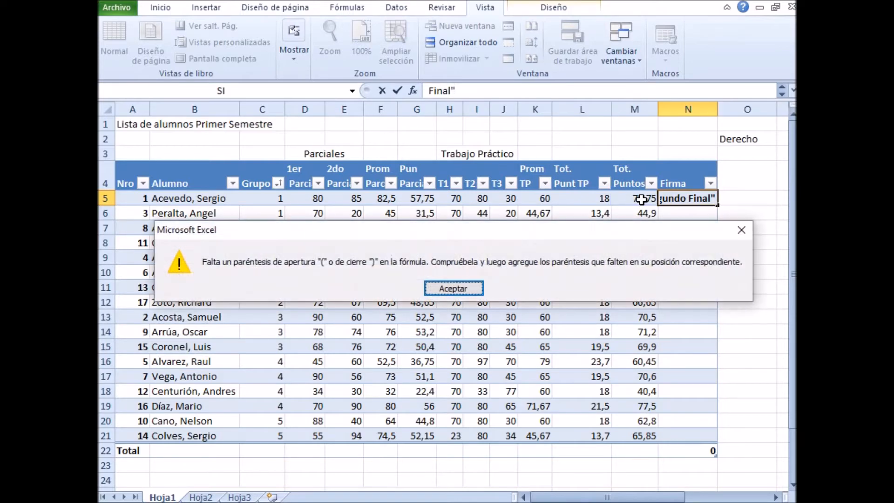
left_click(480, 289)
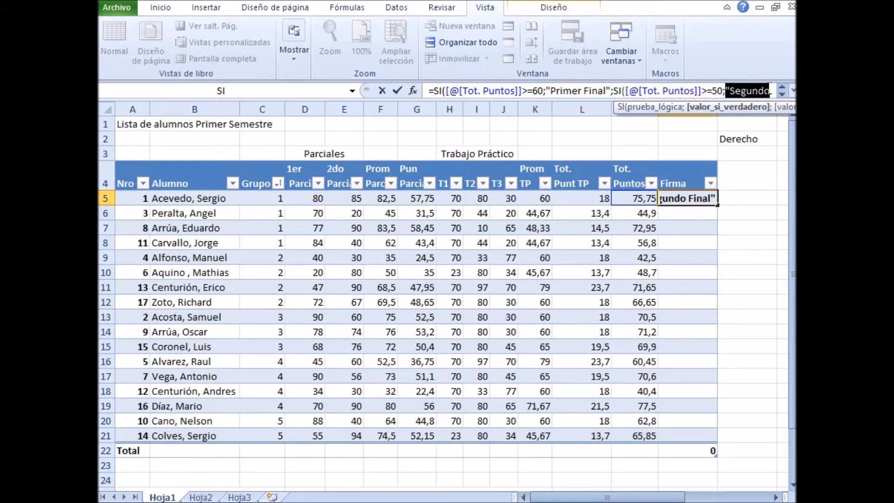
left_click(770, 90)
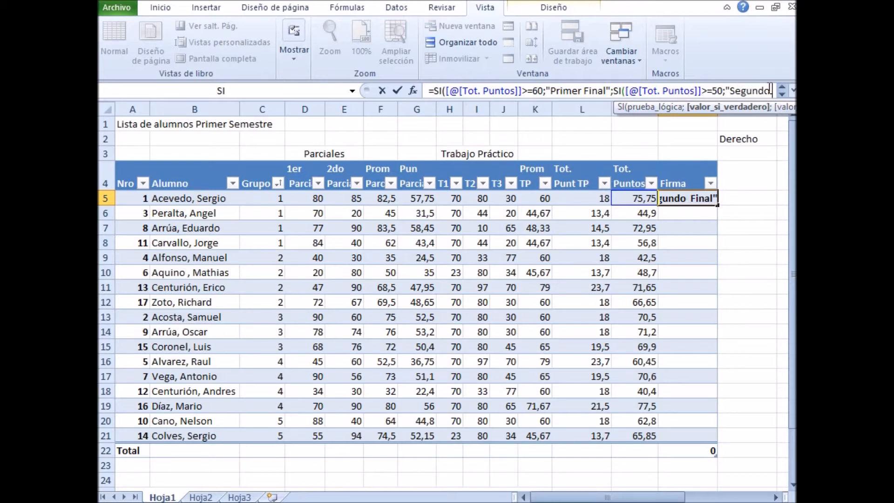
key("Delete")
key("Delete")
key("Delete")
key("Delete")
key("Delete")
key("Delete")
key("Delete")
type("Final")
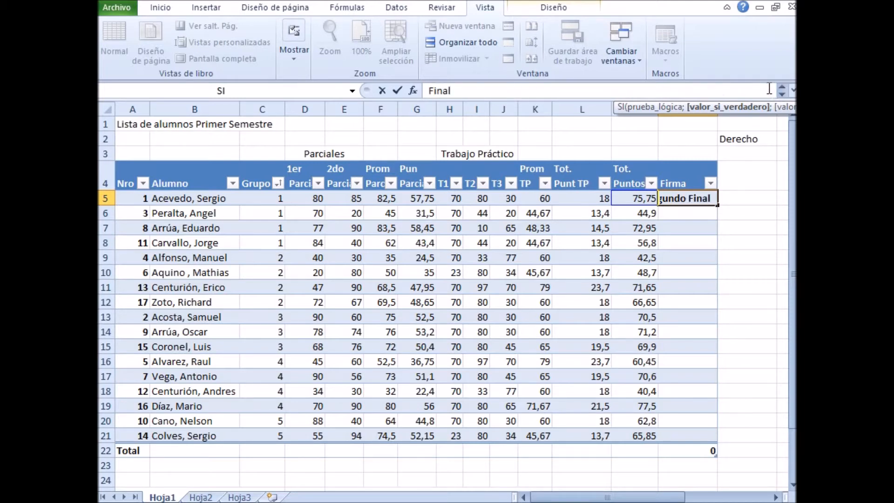
Complete the Firma formula with "Recuperatorio" as the nested false result, close both functions, and widen the column to fit its text
type("\";")
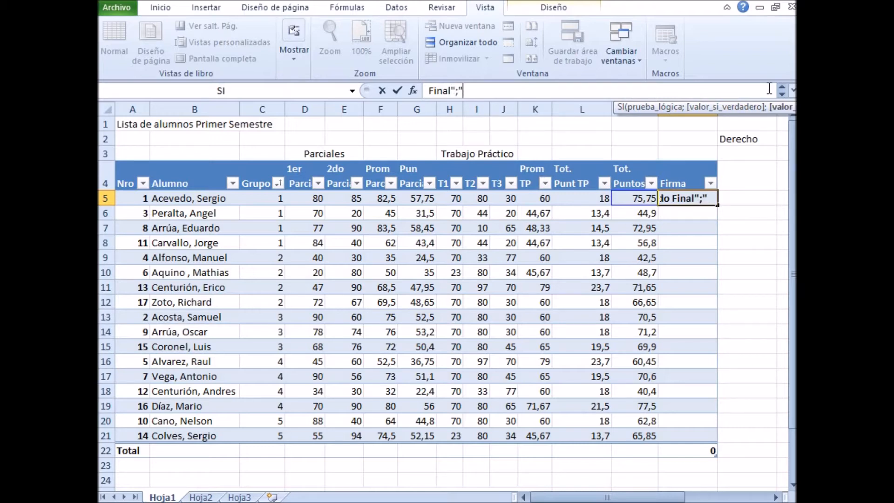
type("\"Rec")
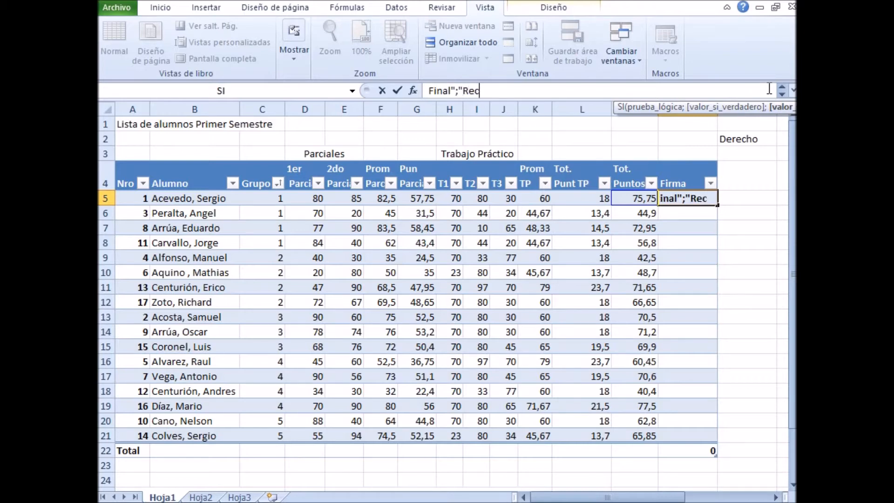
type("uperato")
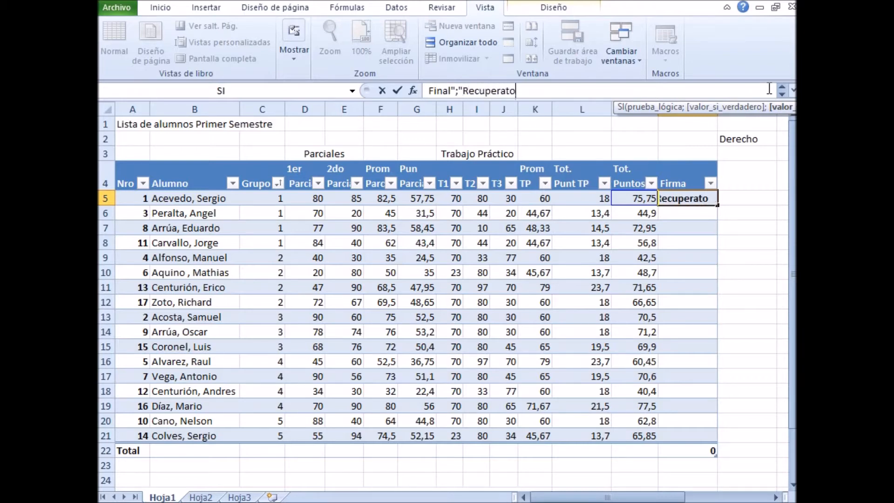
type("rio\")")
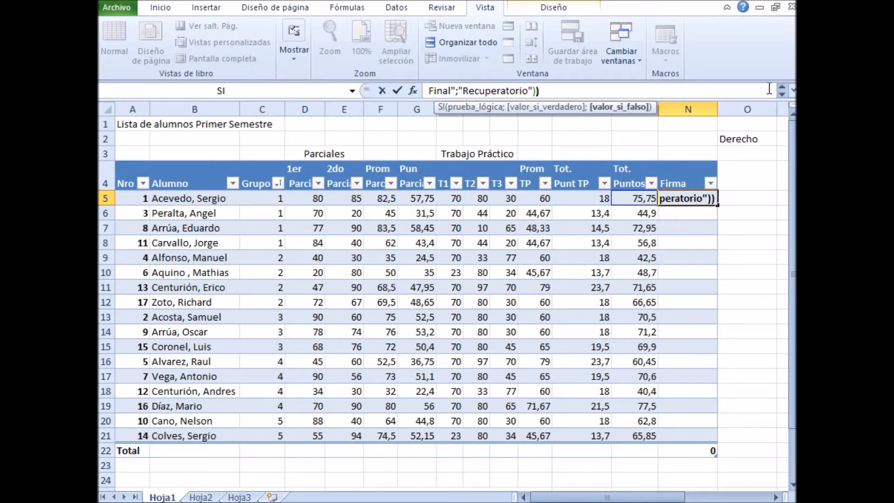
key("Return")
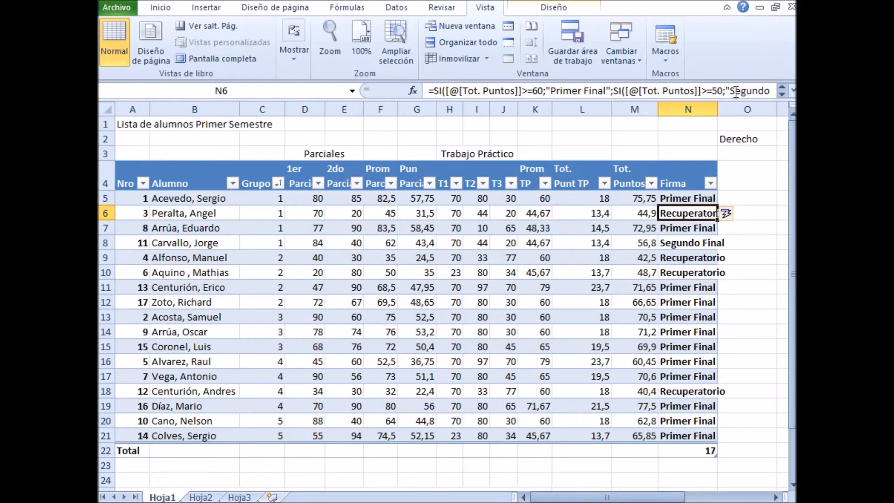
left_click_drag(718, 109, 739, 109)
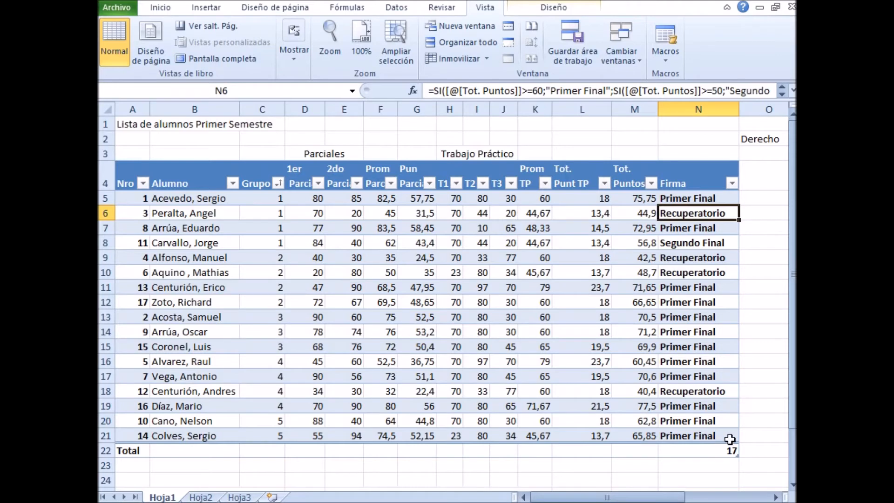
Inspect the subtotal formula in the total row's Firma cell
left_click_drag(793, 365, 795, 405)
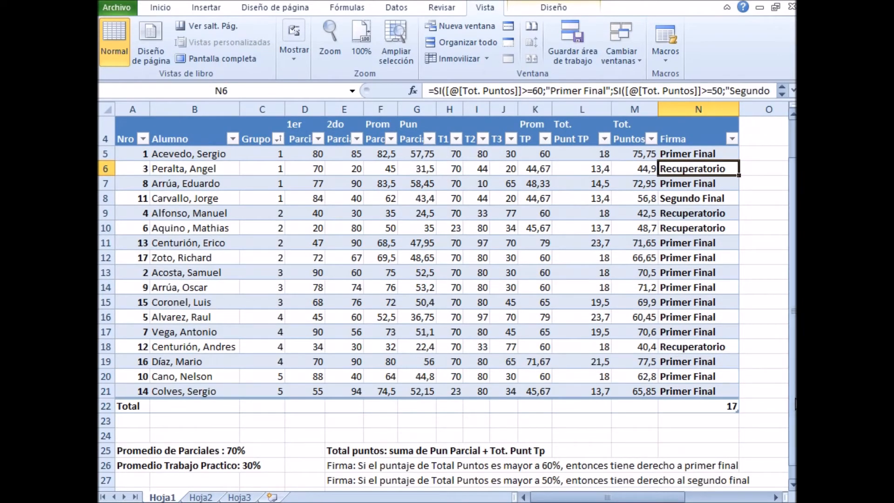
left_click(711, 409)
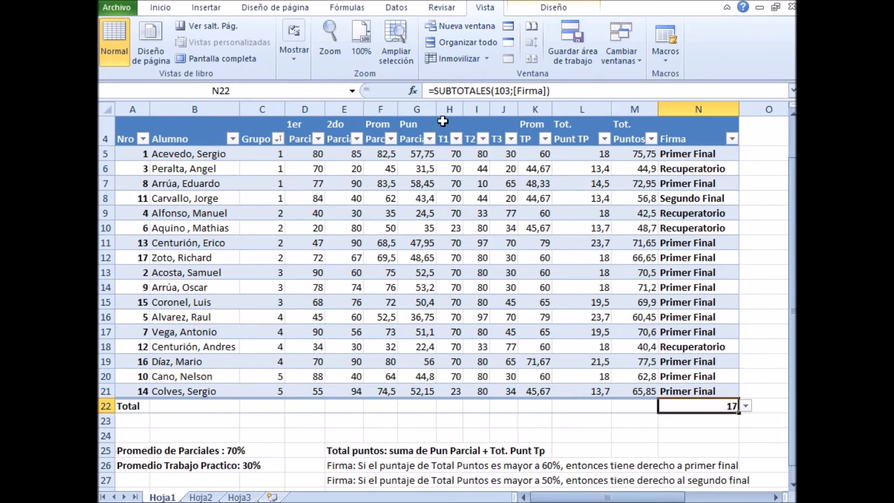
Open the options for inserting table rows or columns at the last student's Grupo cell
left_click(246, 392)
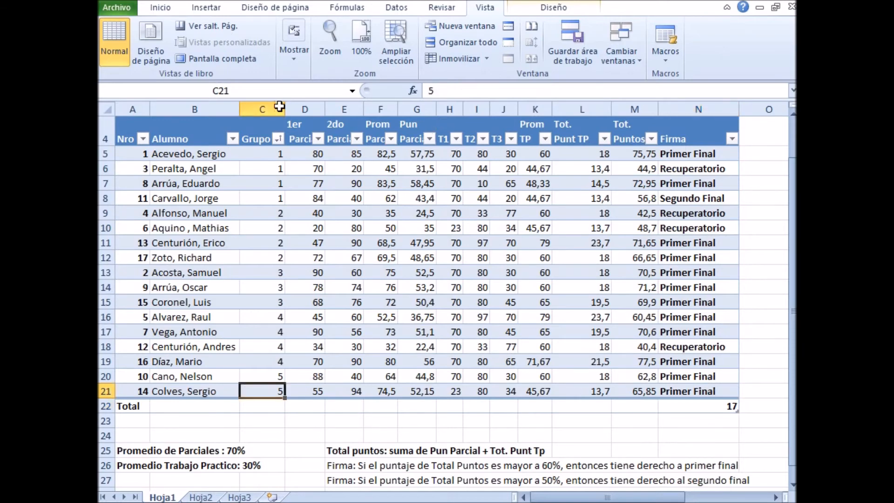
left_click(205, 7)
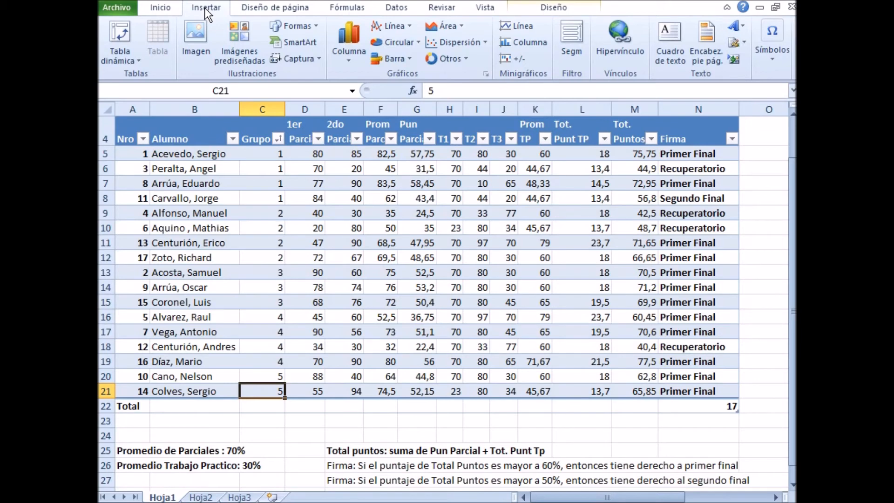
right_click(260, 394)
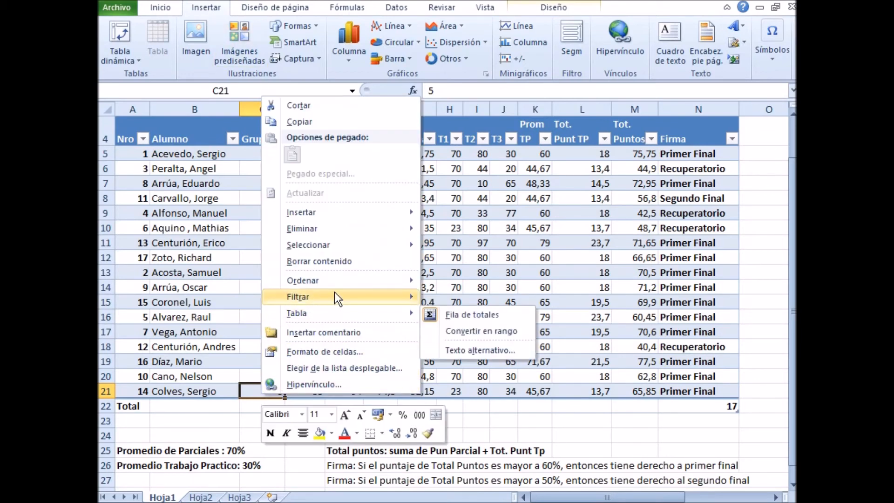
mouse_move(396, 211)
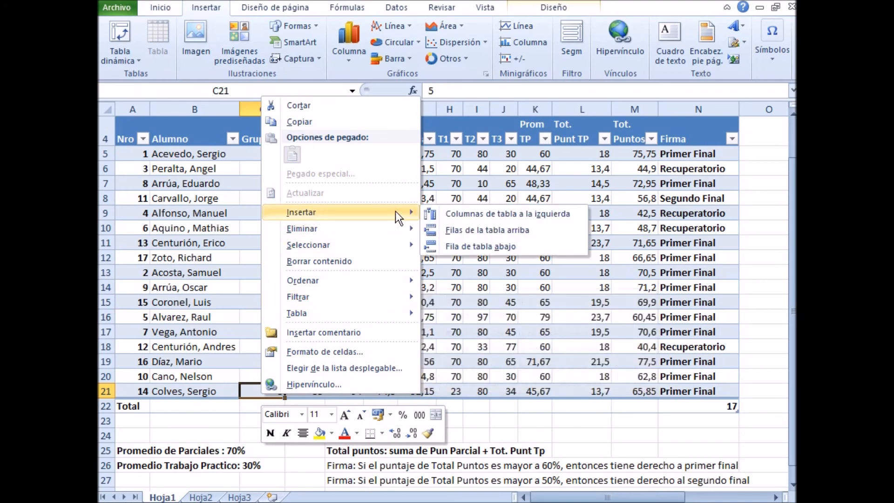